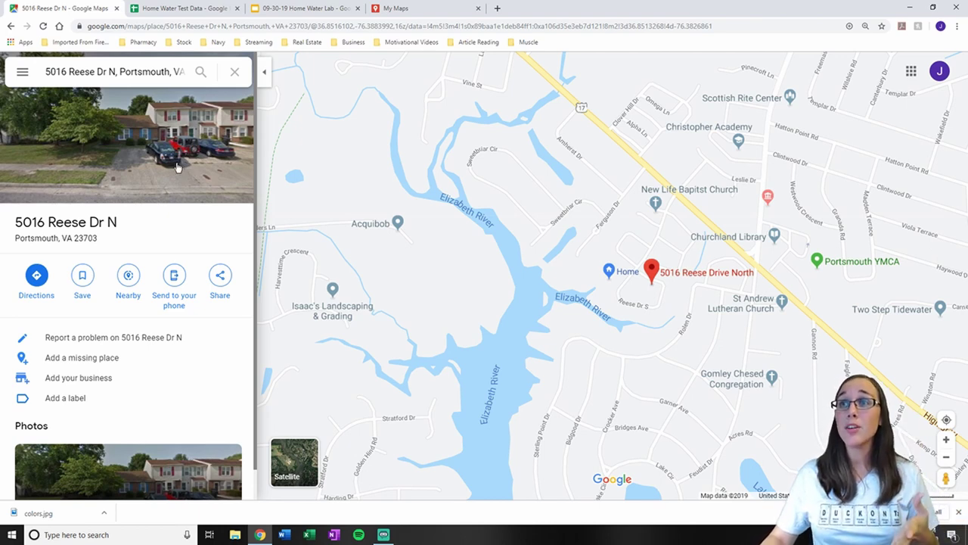
Switch to the Home Water Lab slides and review the instructions for finding a sample's latitude and longitude
{"action": "left_click", "coordinate": [291, 9]}
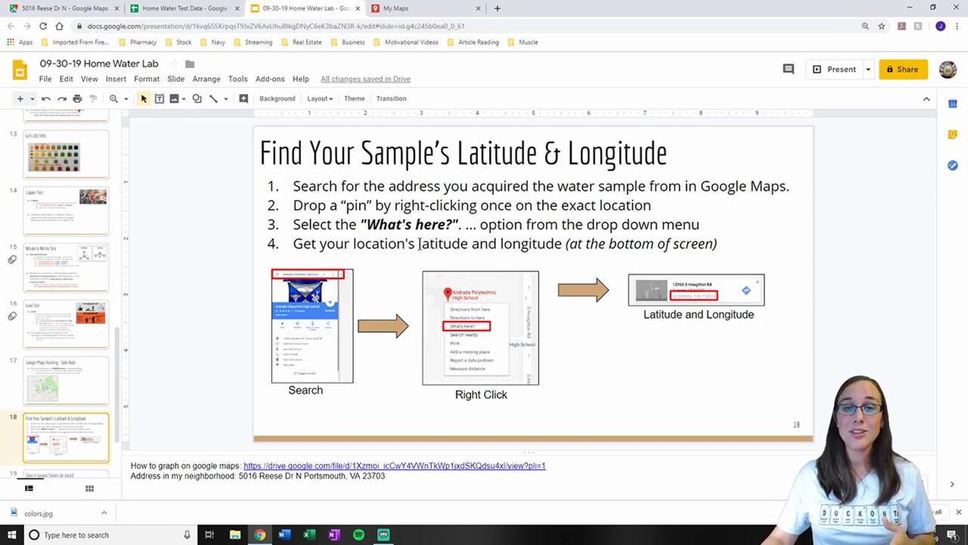
{"action": "left_click_drag", "start_coordinate": [420, 243], "coordinate": [558, 244]}
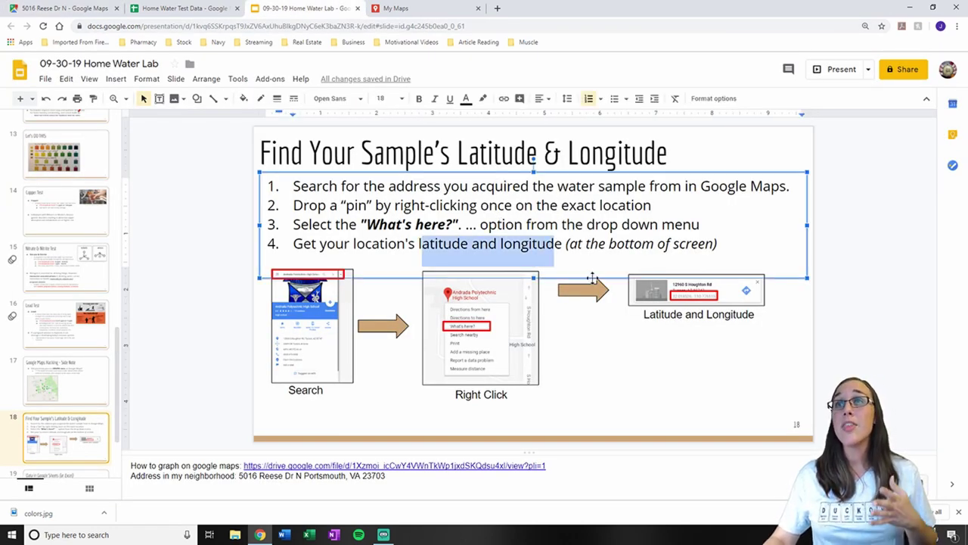
{"action": "left_click", "coordinate": [613, 376]}
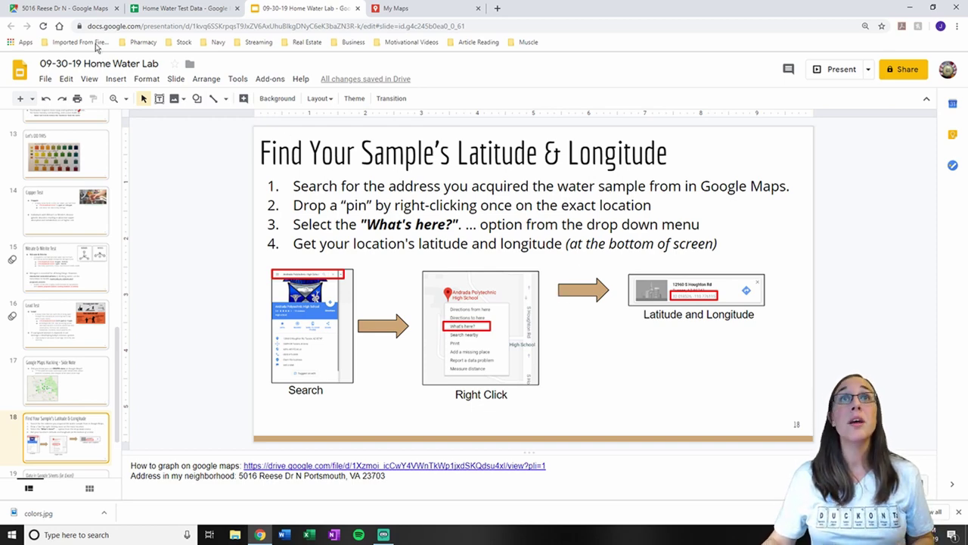
In Google Maps, look up what is at the red address marker and copy its latitude and longitude coordinates
{"action": "left_click", "coordinate": [53, 10]}
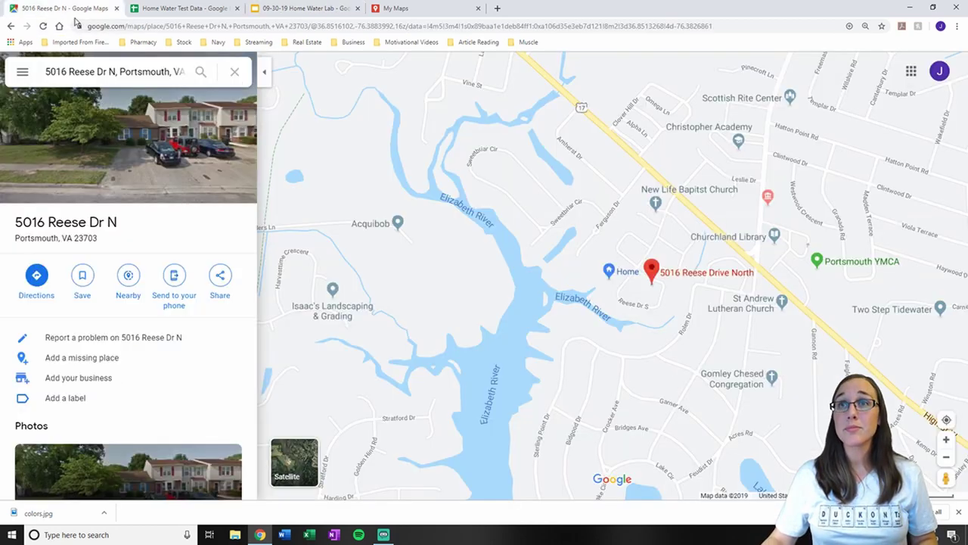
{"action": "right_click", "coordinate": [652, 268]}
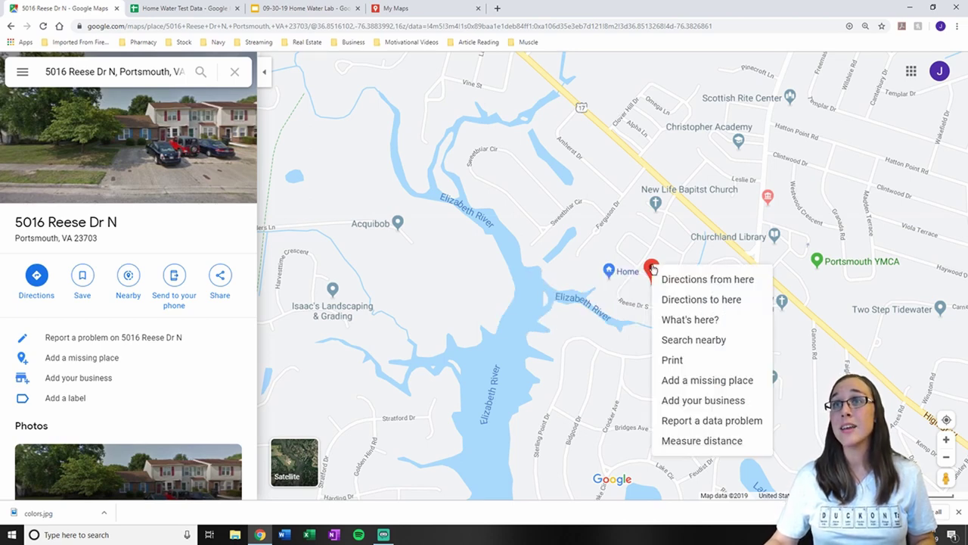
{"action": "left_click", "coordinate": [692, 322]}
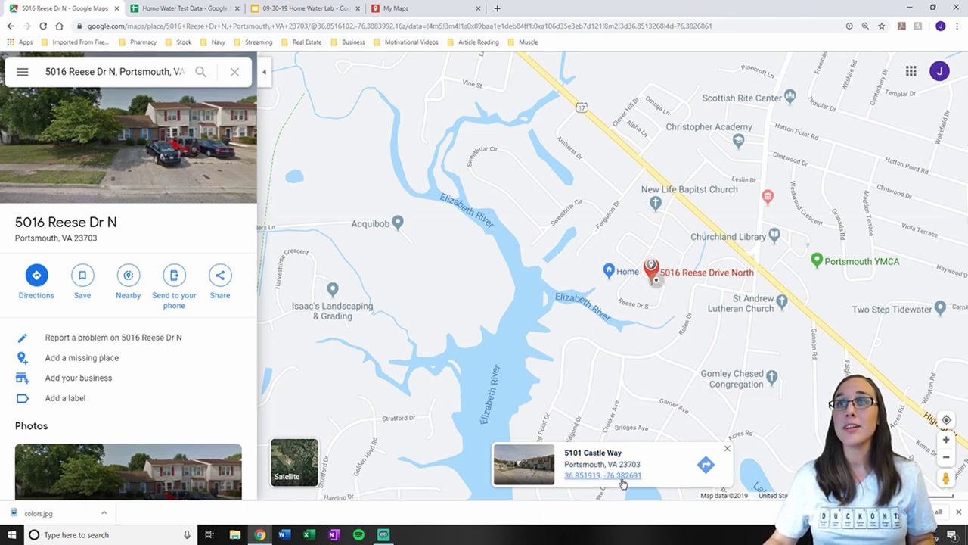
{"action": "left_click_drag", "start_coordinate": [565, 477], "coordinate": [641, 481]}
{"action": "key", "text": "ctrl+c"}
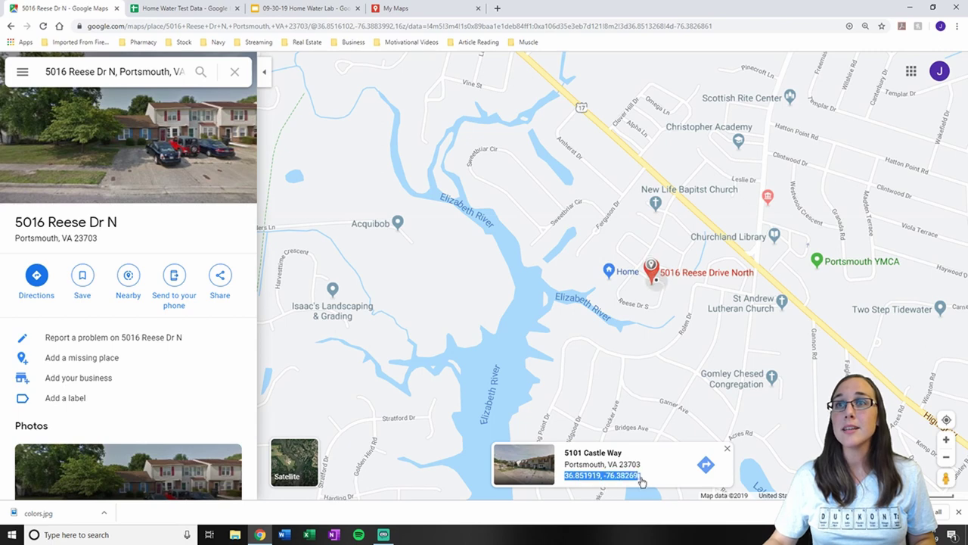
{"action": "right_click", "coordinate": [628, 475]}
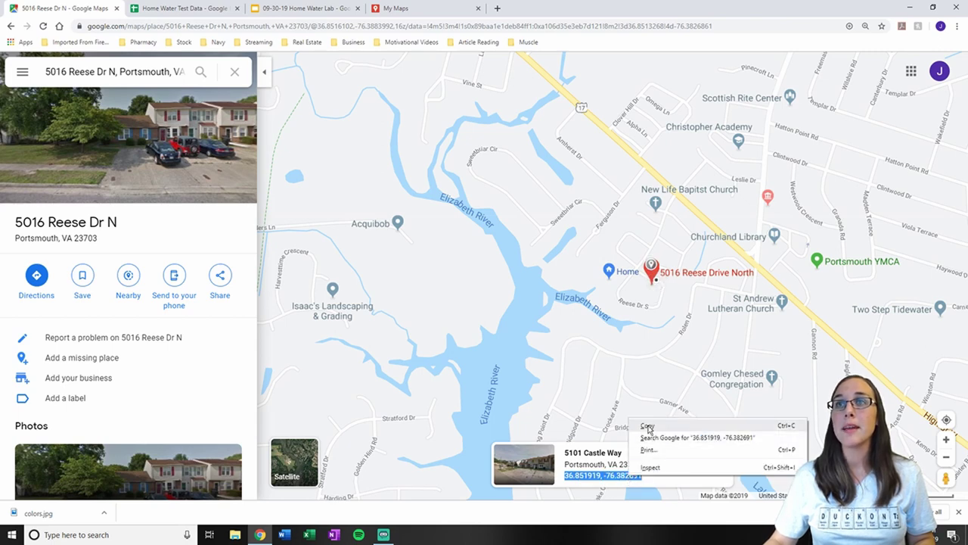
{"action": "left_click", "coordinate": [649, 428]}
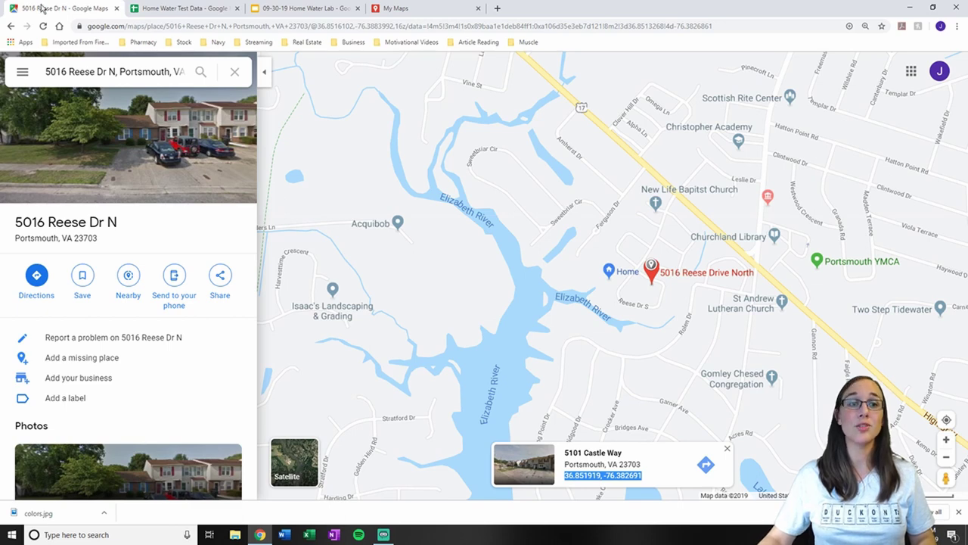
Review the "Data in Google Sheets (or Excel)" slide and return to the Home Water Test Data spreadsheet
{"action": "left_click", "coordinate": [165, 9]}
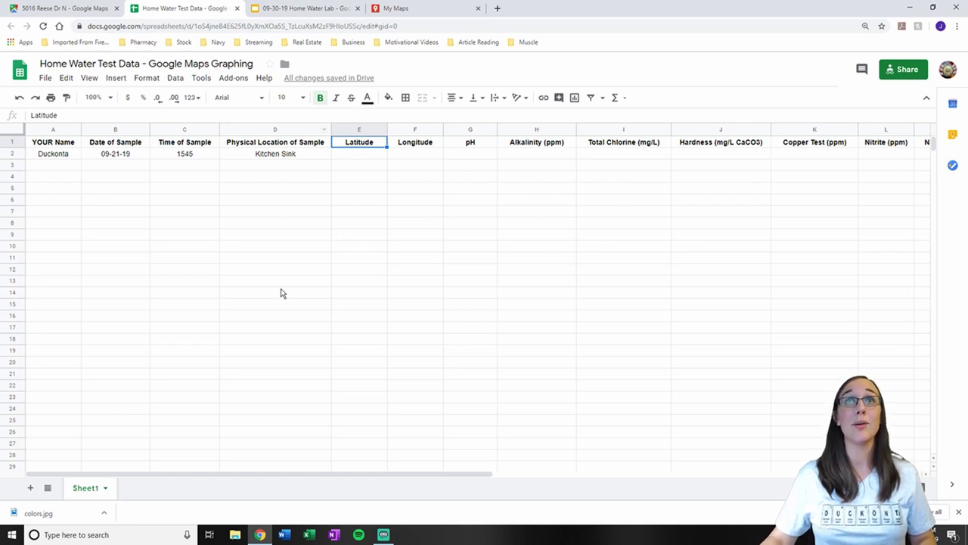
{"action": "left_click", "coordinate": [284, 9]}
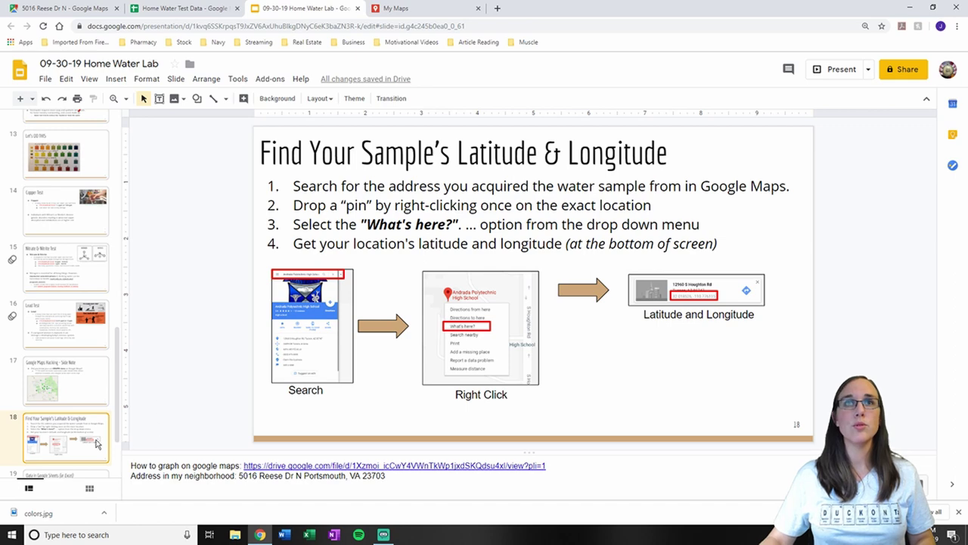
{"action": "scroll", "coordinate": [91, 439], "scroll_direction": "down", "scroll_amount": 2}
{"action": "left_click", "coordinate": [67, 392]}
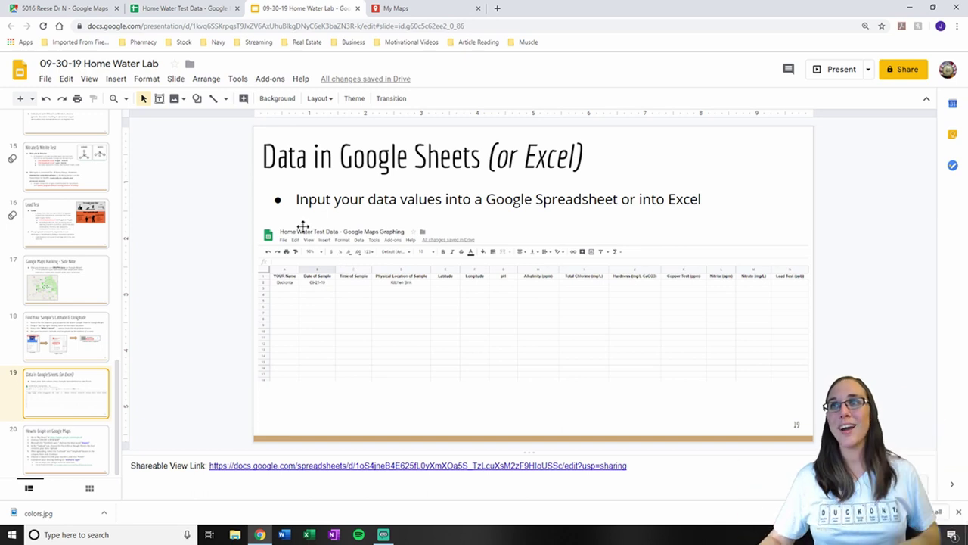
{"action": "left_click", "coordinate": [178, 9]}
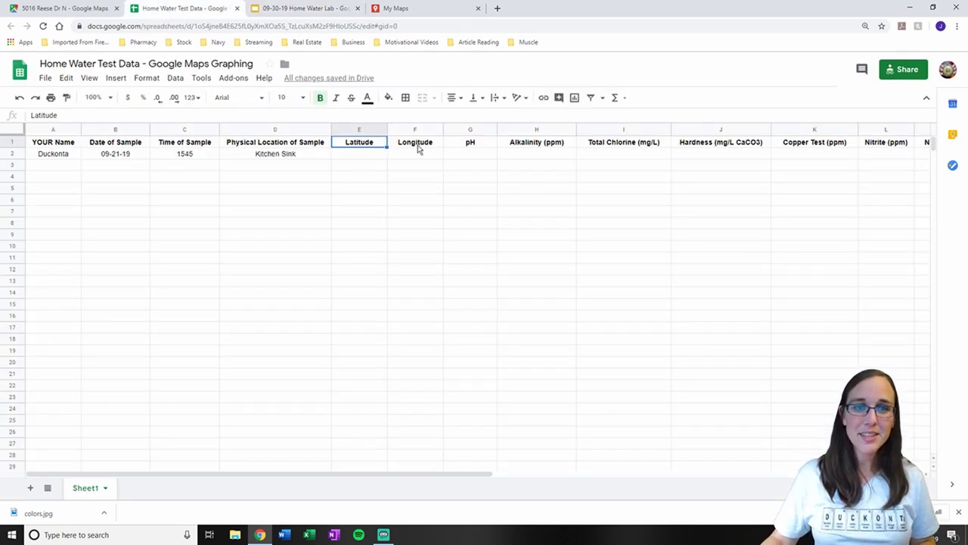
{"action": "left_click", "coordinate": [380, 156]}
{"action": "right_click", "coordinate": [378, 157]}
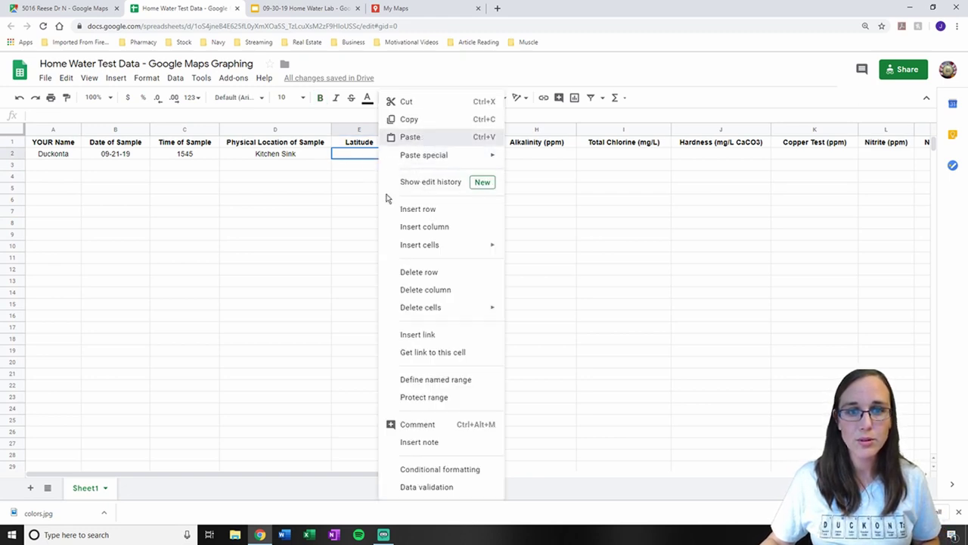
{"action": "left_click", "coordinate": [401, 136]}
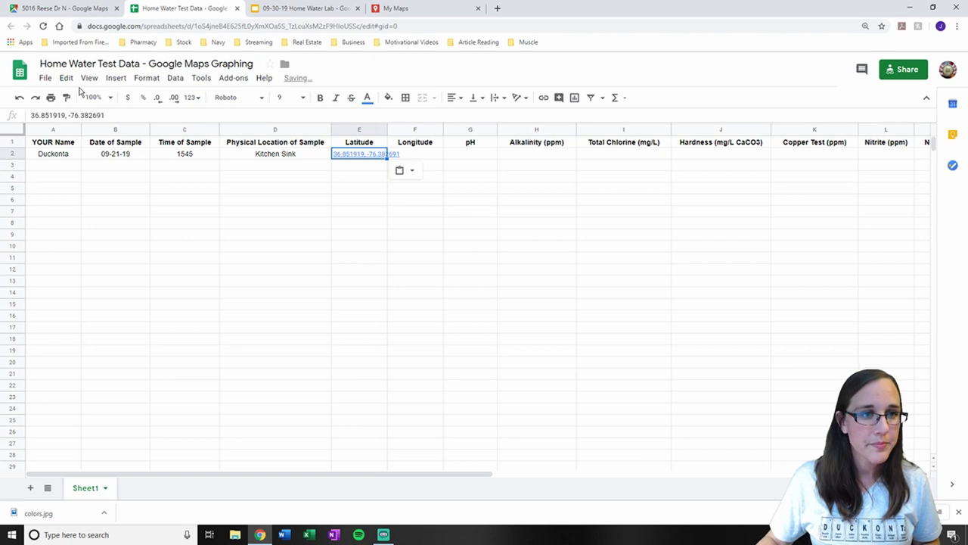
{"action": "left_click", "coordinate": [19, 97]}
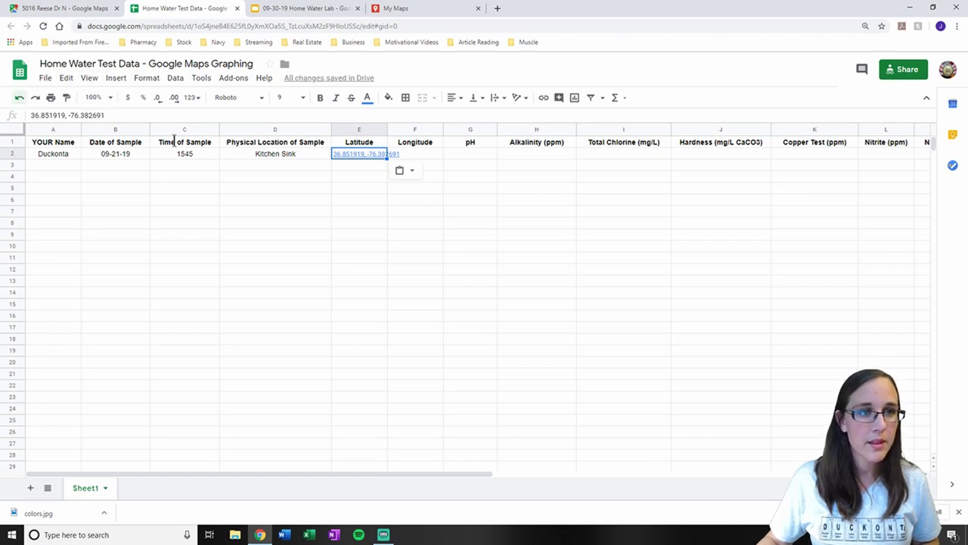
Paste the copied coordinates into the Latitude cell E2 as values only, without the source formatting
{"action": "right_click", "coordinate": [356, 160]}
{"action": "mouse_move", "coordinate": [435, 160]}
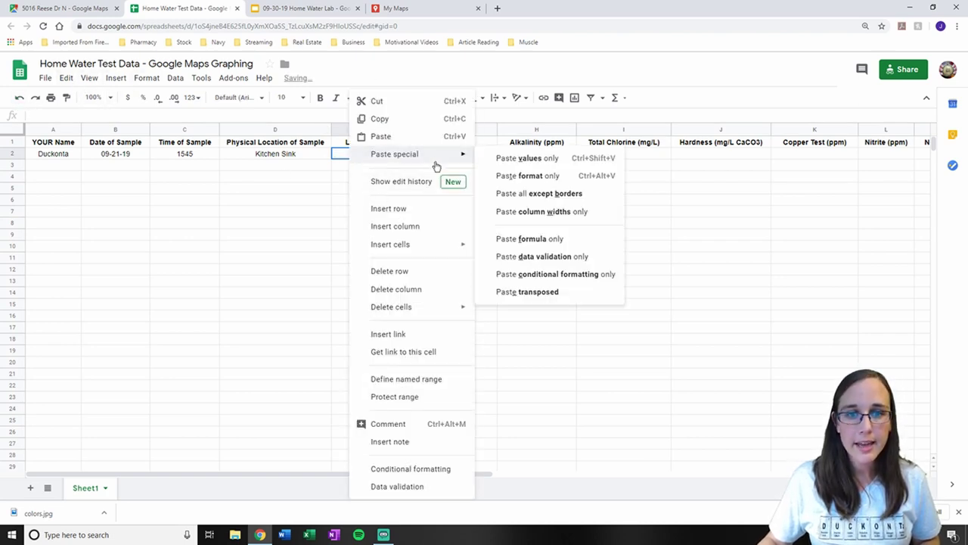
{"action": "left_click", "coordinate": [534, 158]}
{"action": "left_click", "coordinate": [480, 166]}
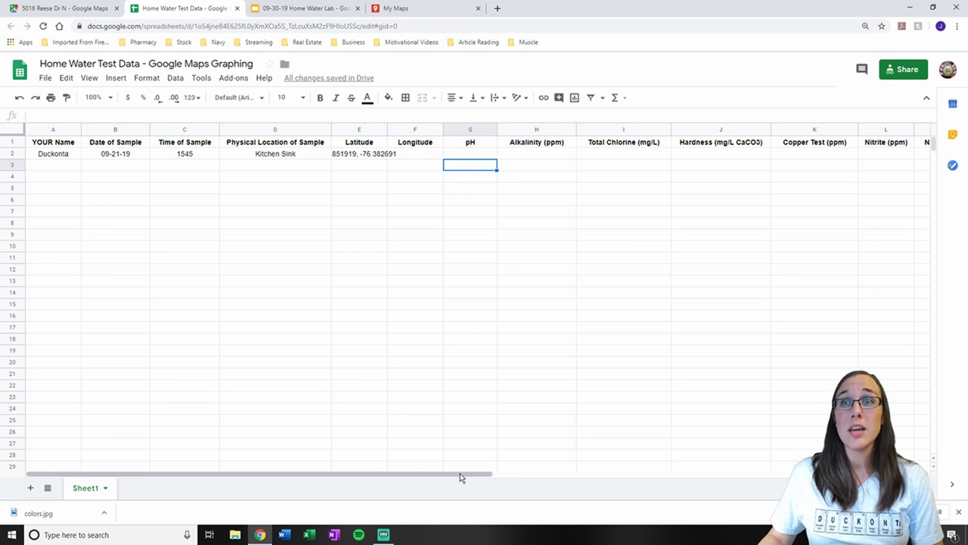
Enter 240 as the alkalinity and 6.5 as the pH for the sample in row 2
{"action": "left_click_drag", "start_coordinate": [458, 471], "coordinate": [544, 471]}
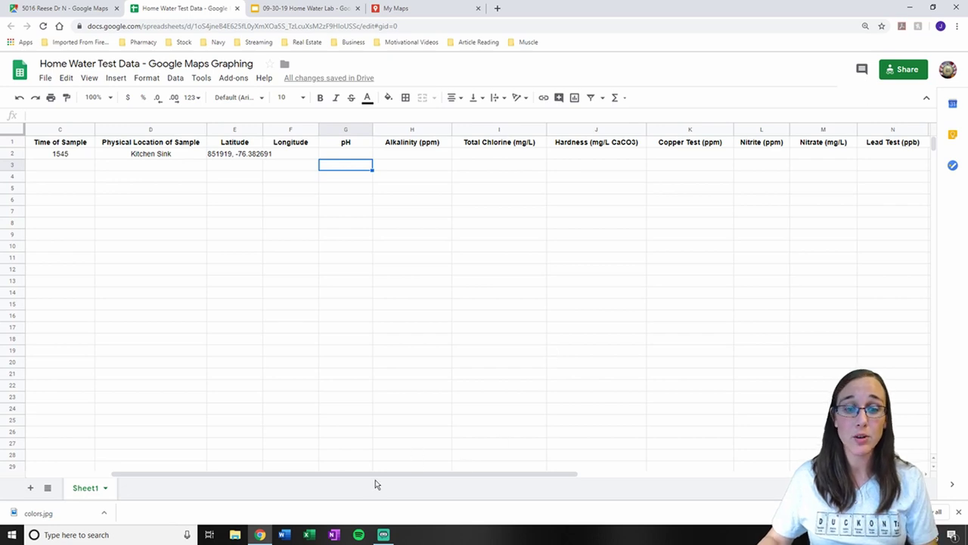
{"action": "left_click_drag", "start_coordinate": [386, 479], "coordinate": [257, 464]}
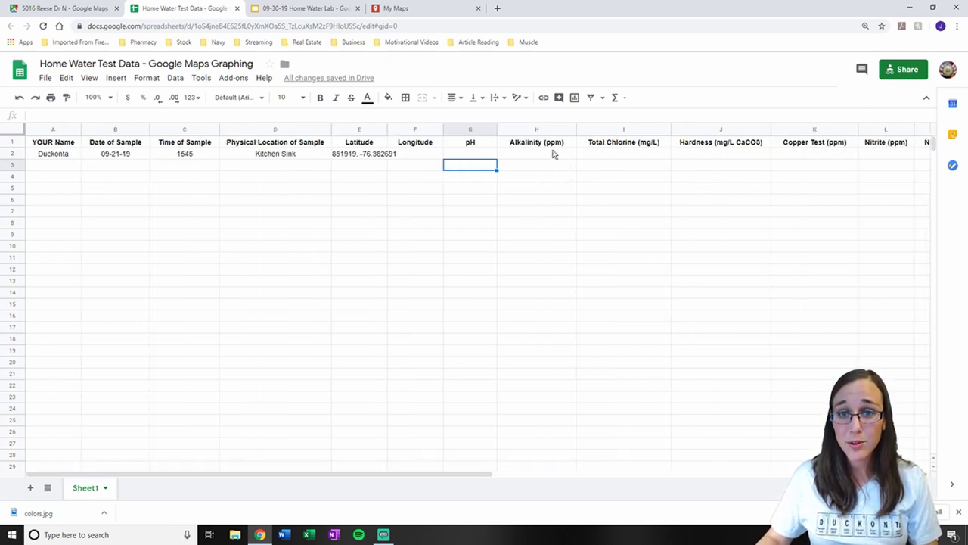
{"action": "left_click", "coordinate": [522, 157]}
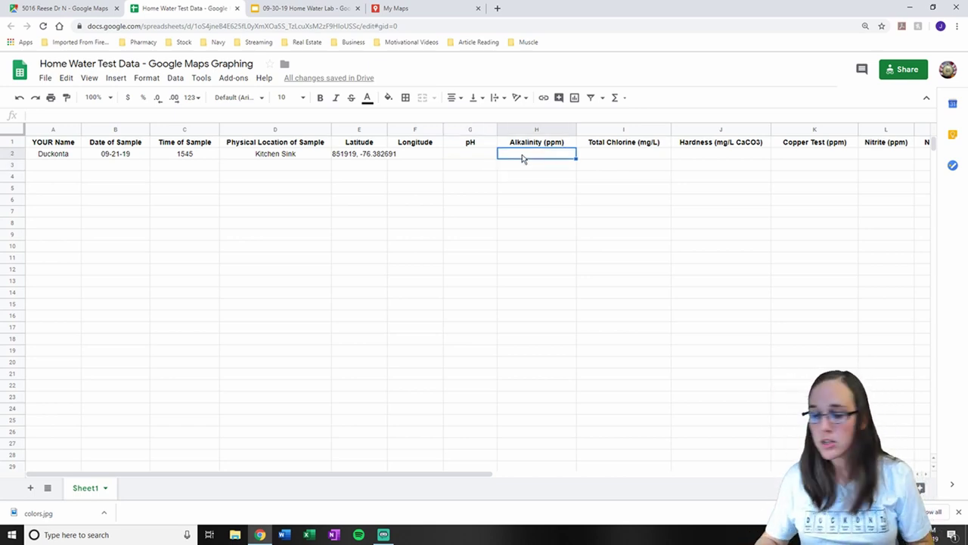
{"action": "type", "text": "240 ppm"}
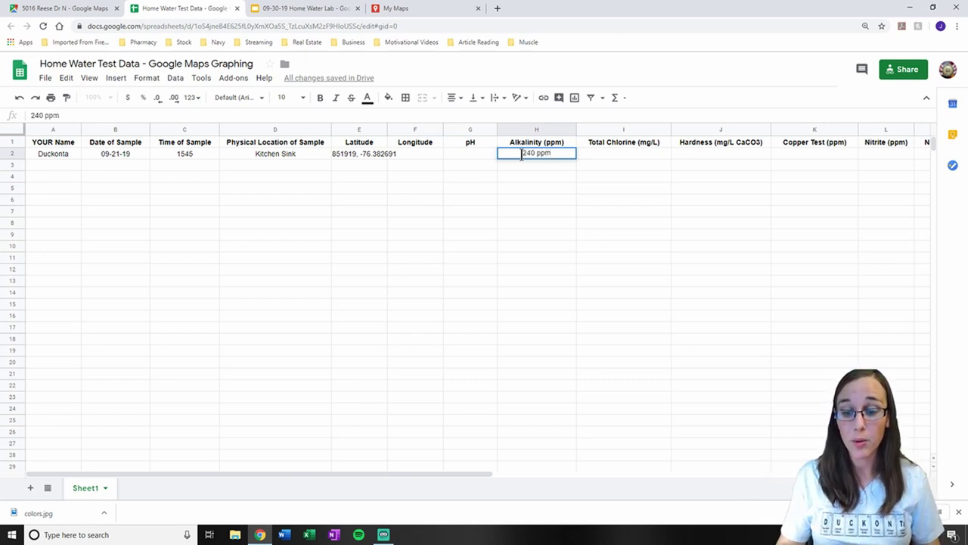
{"action": "key", "text": "BackSpace"}
{"action": "key", "text": "BackSpace"}
{"action": "key", "text": "BackSpace"}
{"action": "key", "text": "BackSpace"}
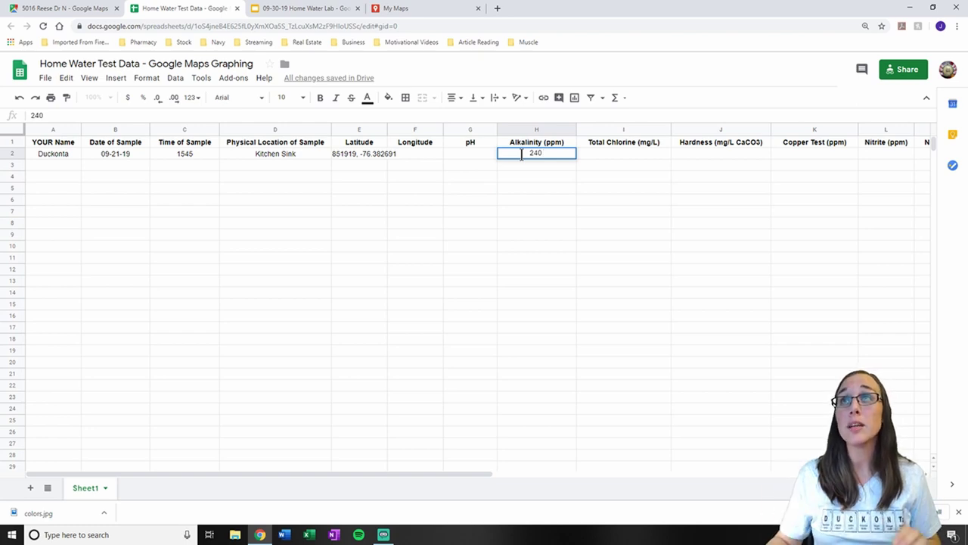
{"action": "left_click", "coordinate": [466, 159]}
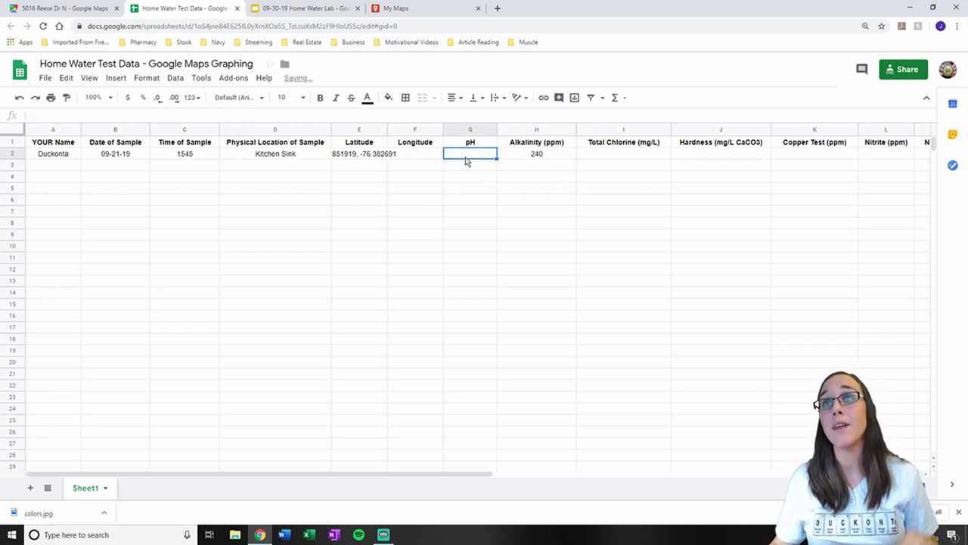
{"action": "type", "text": "6.5"}
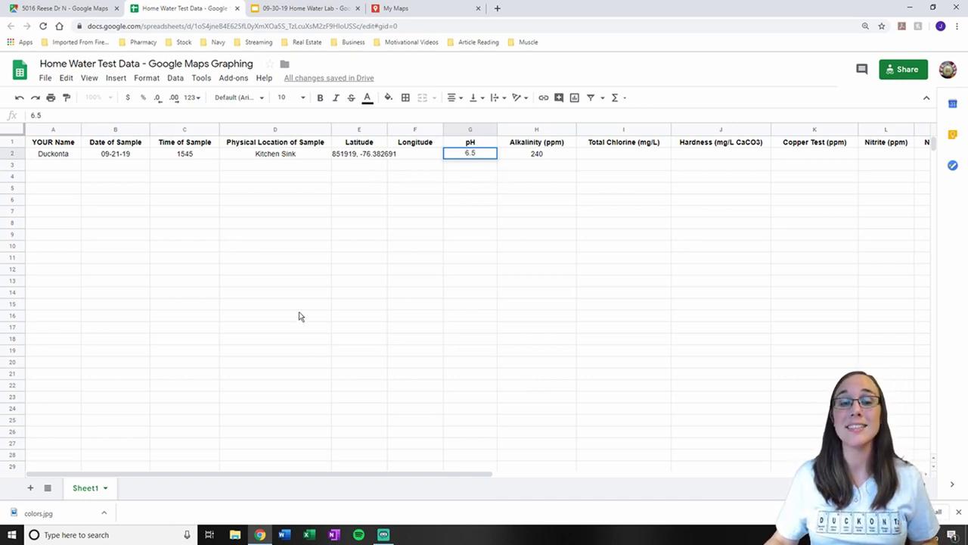
Copy the longitude -76.382691 out of the combined coordinates in E2 into the Longitude cell F2
{"action": "left_click", "coordinate": [365, 151]}
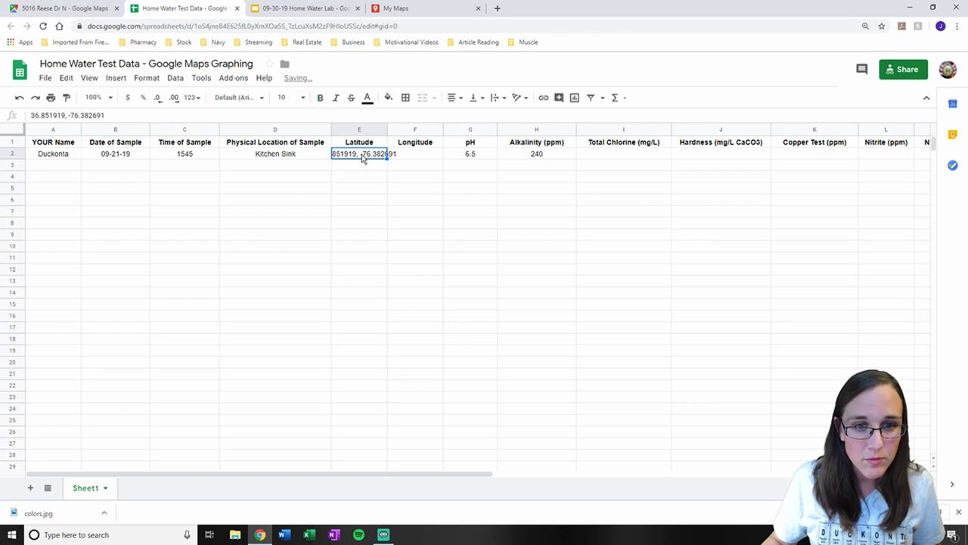
{"action": "double_click", "coordinate": [362, 153]}
{"action": "left_click_drag", "start_coordinate": [334, 154], "coordinate": [375, 152]}
{"action": "key", "text": "ctrl+c"}
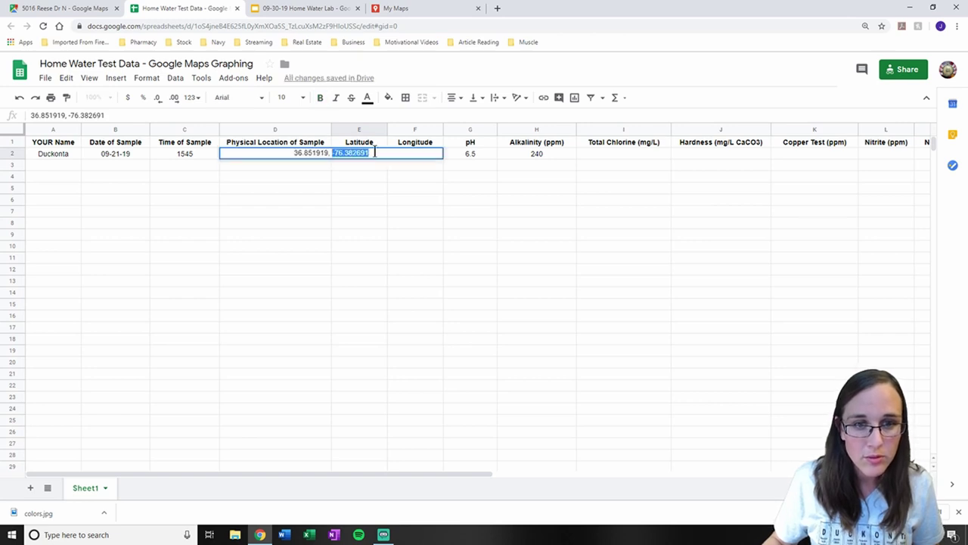
{"action": "left_click", "coordinate": [397, 185]}
{"action": "left_click", "coordinate": [413, 145]}
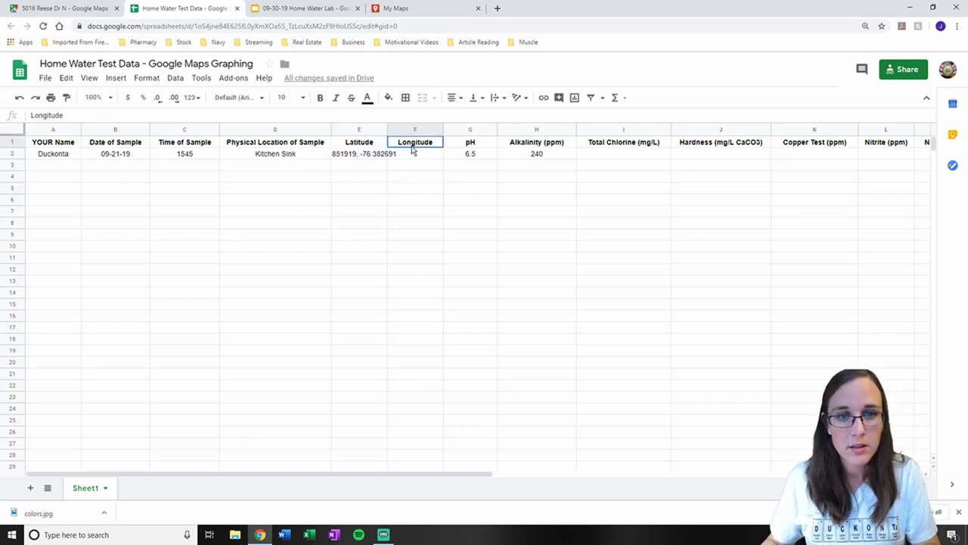
{"action": "left_click", "coordinate": [415, 155]}
{"action": "key", "text": "ctrl+v"}
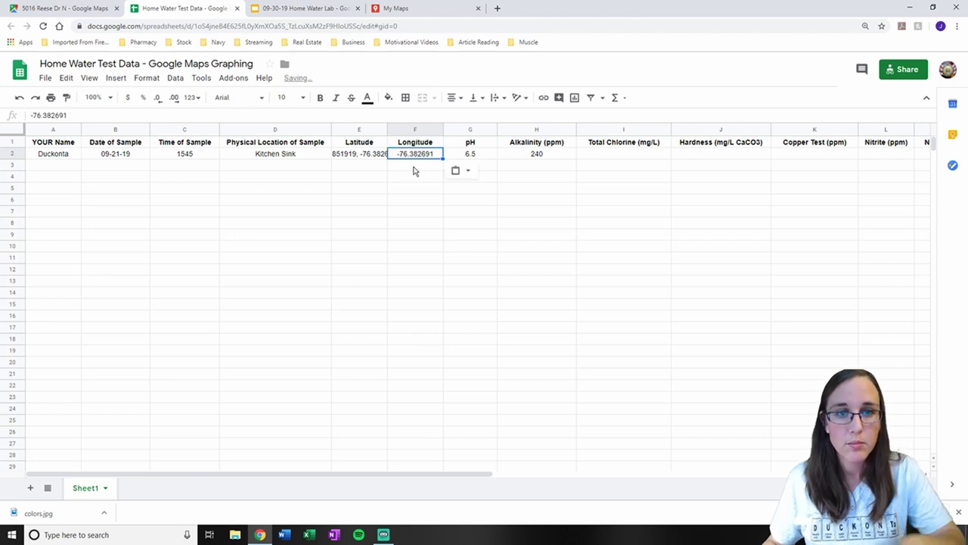
Remove the comma and longitude from the Latitude cell E2, keeping only 36.851919
{"action": "left_click", "coordinate": [365, 157]}
{"action": "double_click", "coordinate": [356, 153]}
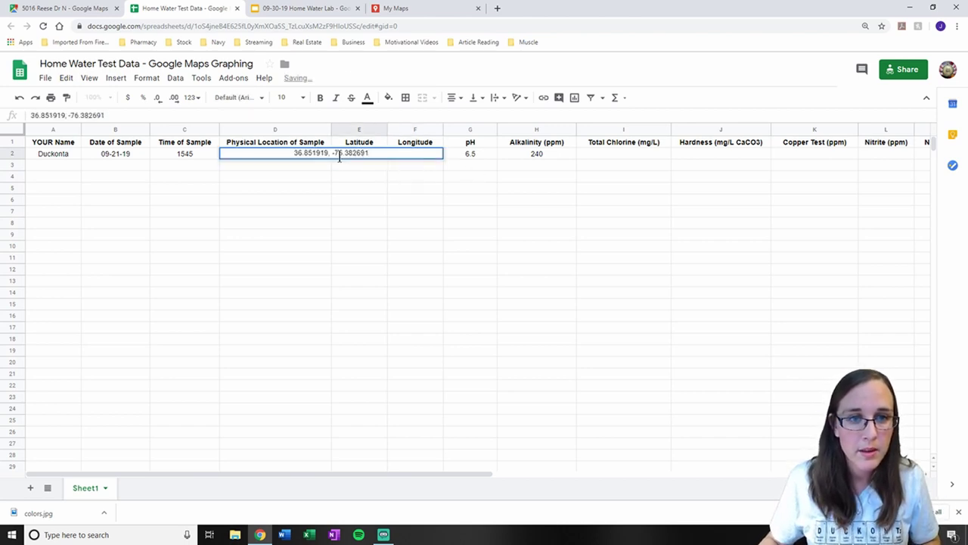
{"action": "left_click_drag", "start_coordinate": [331, 155], "coordinate": [372, 155]}
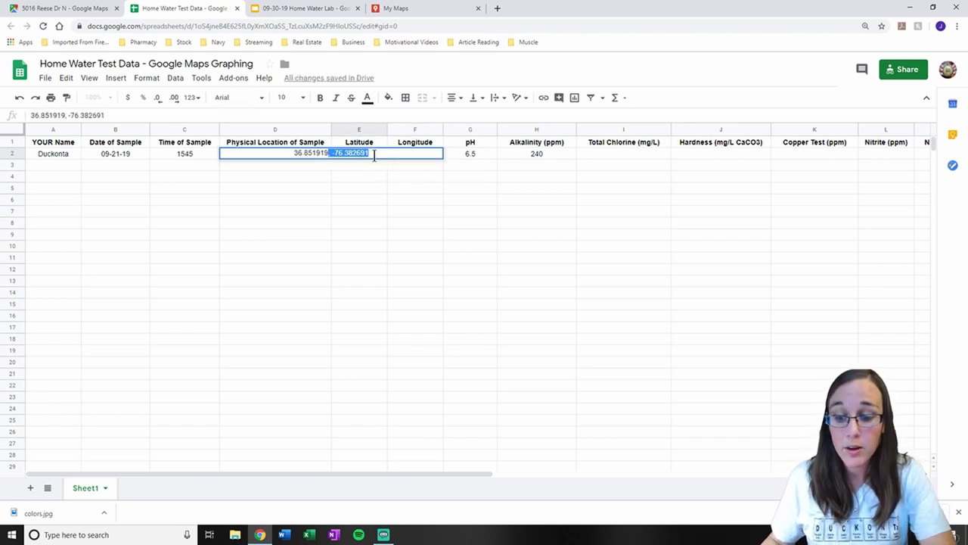
{"action": "key", "text": "BackSpace"}
{"action": "left_click", "coordinate": [398, 188]}
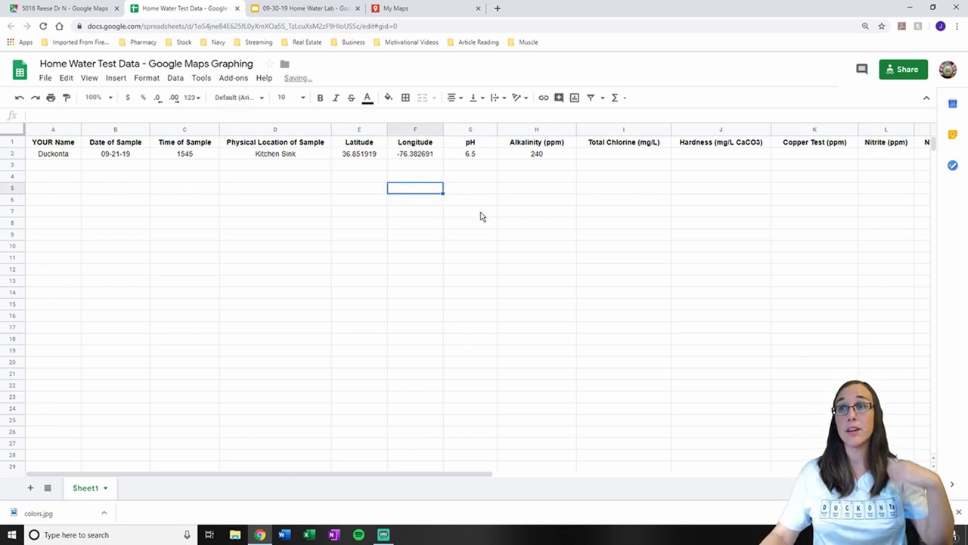
Enter 0.2 as the total chlorine value for the sample in row 2
{"action": "left_click", "coordinate": [629, 156]}
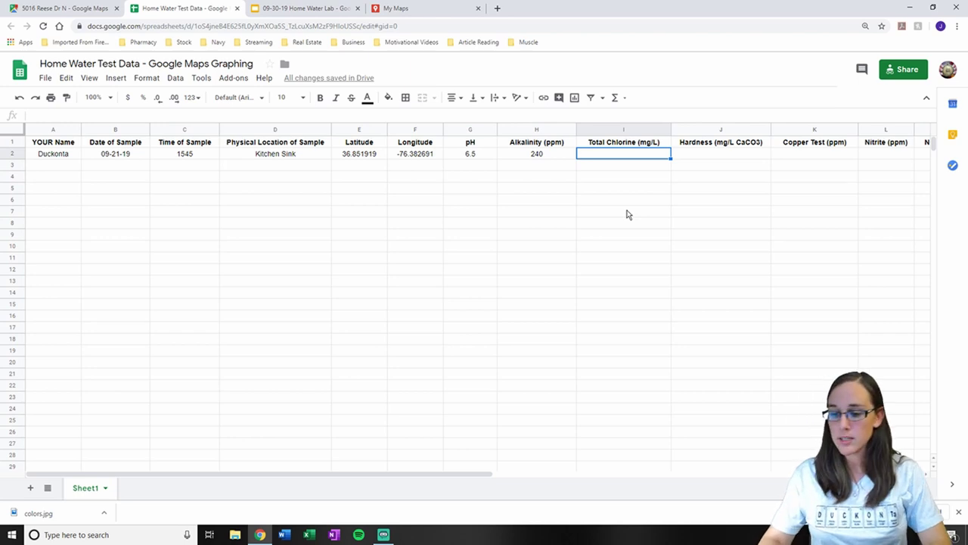
{"action": "type", "text": "0.2"}
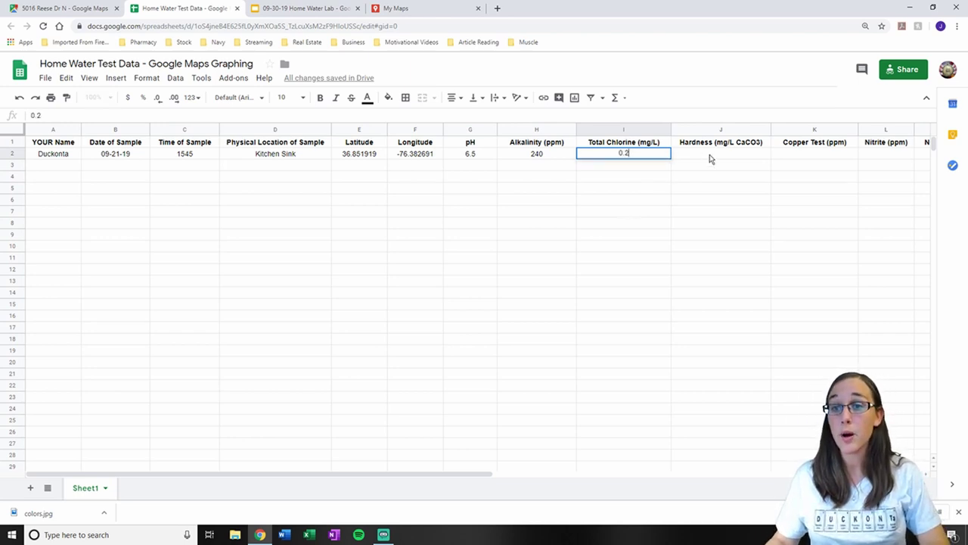
{"action": "left_click", "coordinate": [716, 155]}
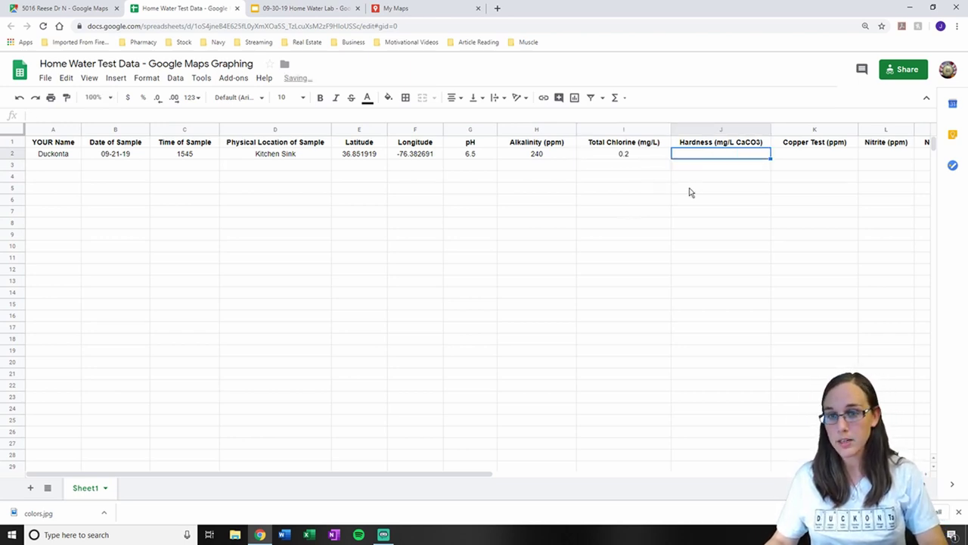
Enter 50 as the hardness and 0.05 as the copper test value for the sample in row 2
{"action": "type", "text": "50"}
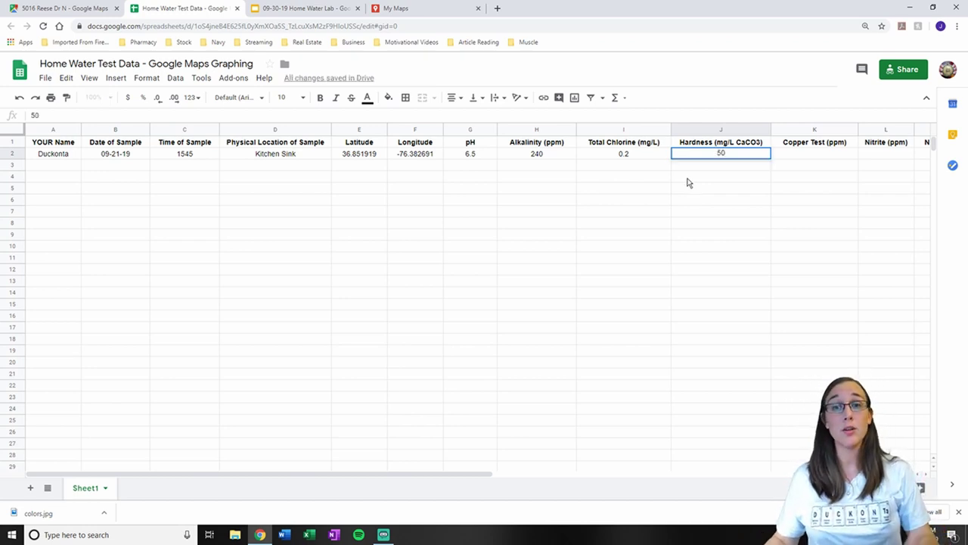
{"action": "left_click", "coordinate": [815, 156]}
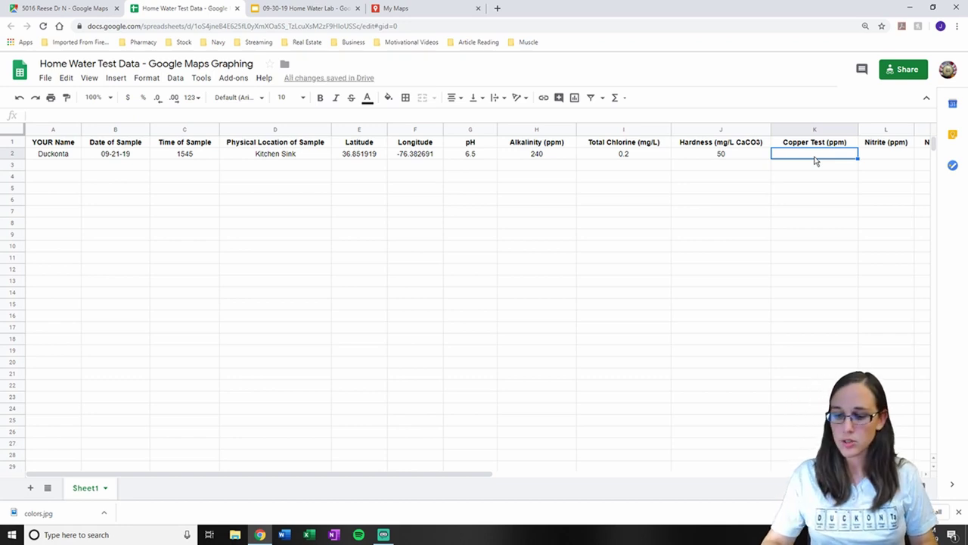
{"action": "type", "text": "0.05"}
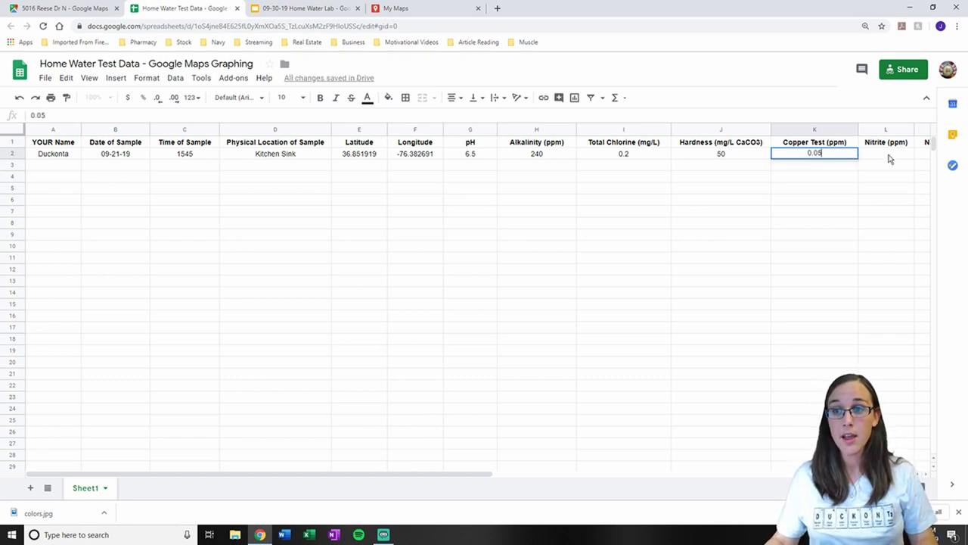
Enter 0 for both the nitrite and the nitrate values of the sample in row 2
{"action": "left_click", "coordinate": [890, 158]}
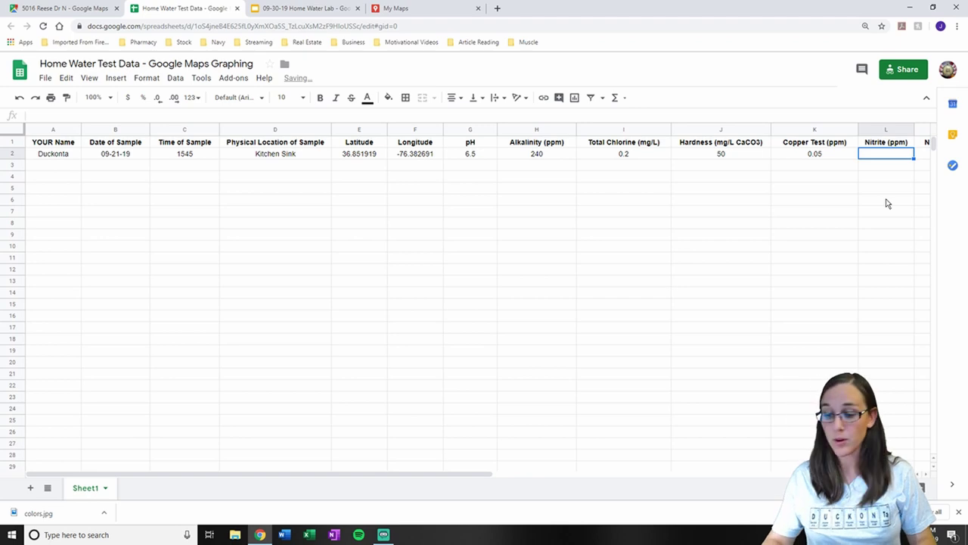
{"action": "type", "text": "0"}
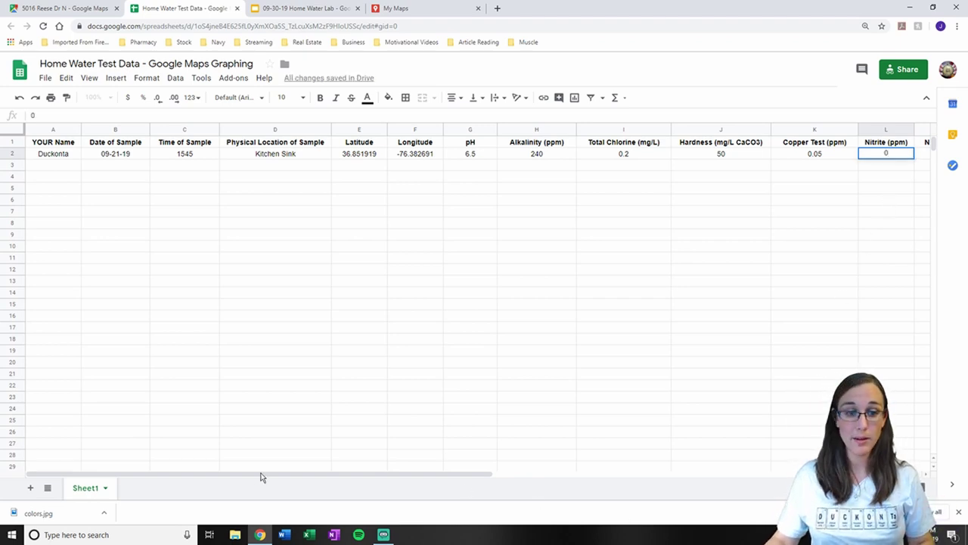
{"action": "left_click_drag", "start_coordinate": [262, 476], "coordinate": [498, 478]}
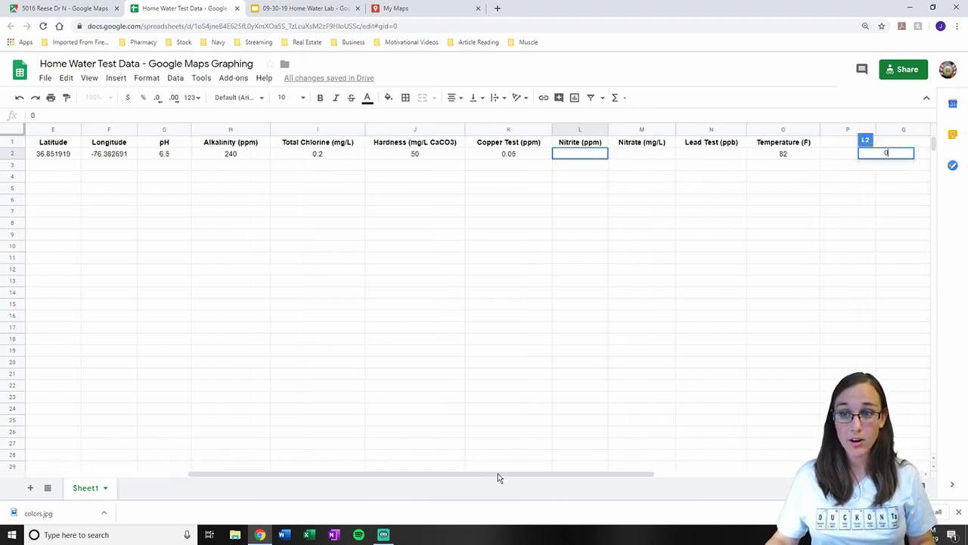
{"action": "left_click", "coordinate": [642, 154]}
{"action": "type", "text": "0"}
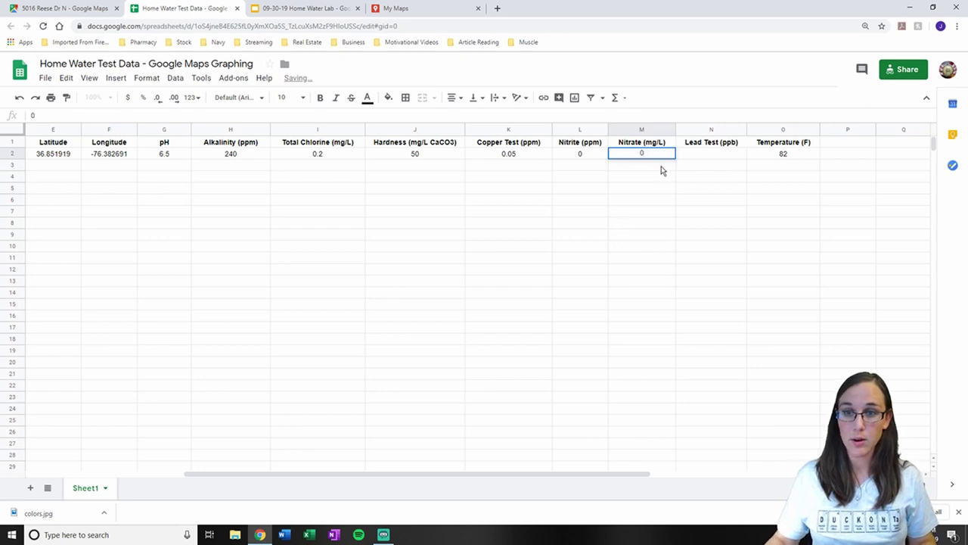
{"action": "left_click", "coordinate": [716, 157]}
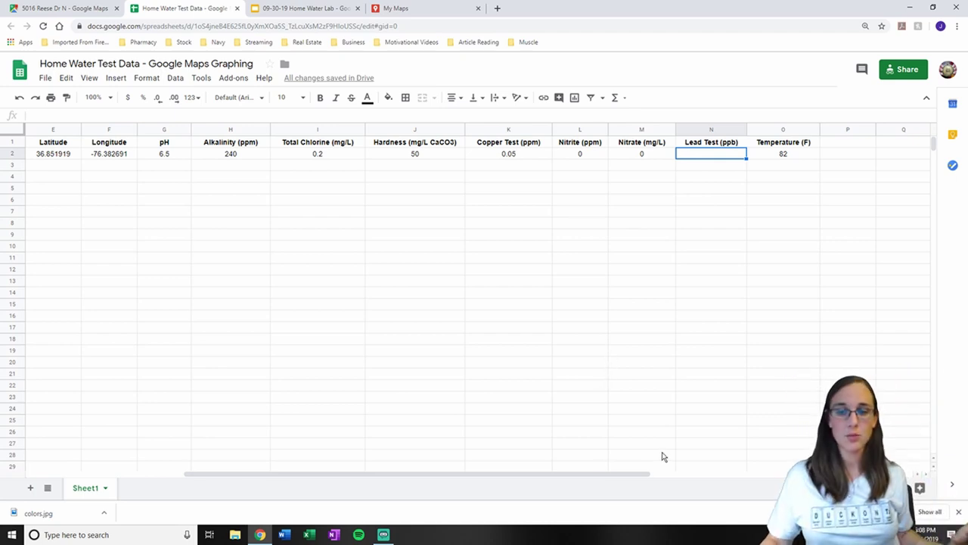
{"action": "left_click_drag", "start_coordinate": [605, 475], "coordinate": [644, 476]}
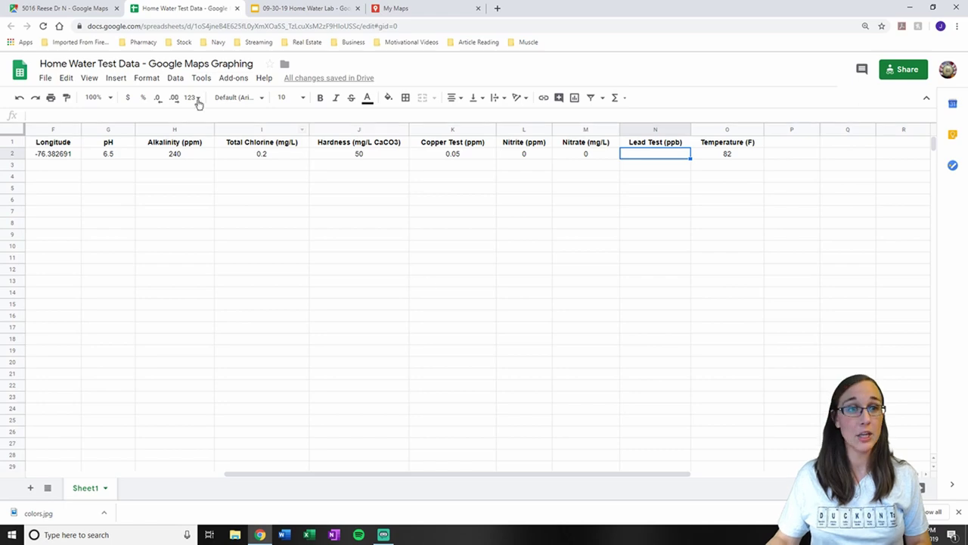
Switch to the 09-30-19 Home Water Lab presentation and review the How to Graph on Google Maps slide alongside the My Maps page
{"action": "left_click", "coordinate": [333, 8]}
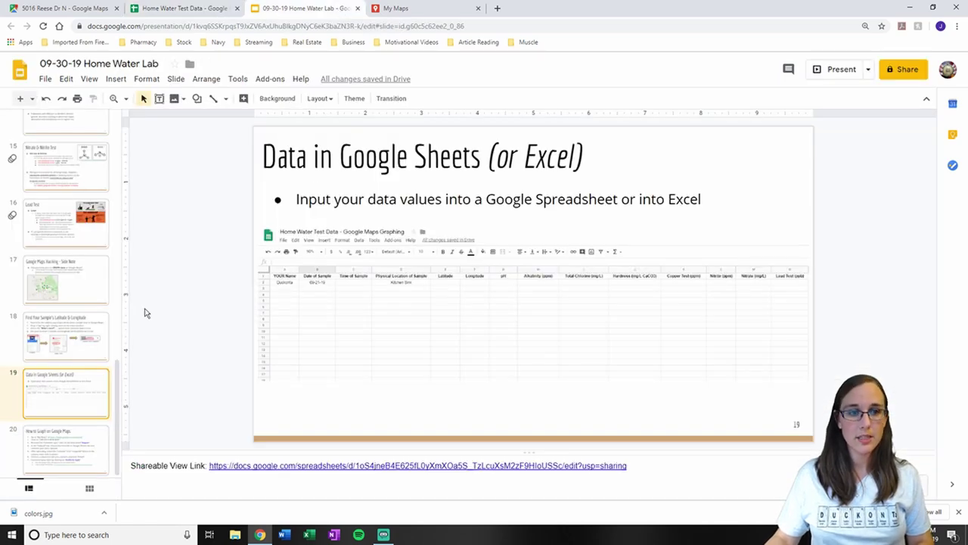
{"action": "left_click", "coordinate": [90, 465]}
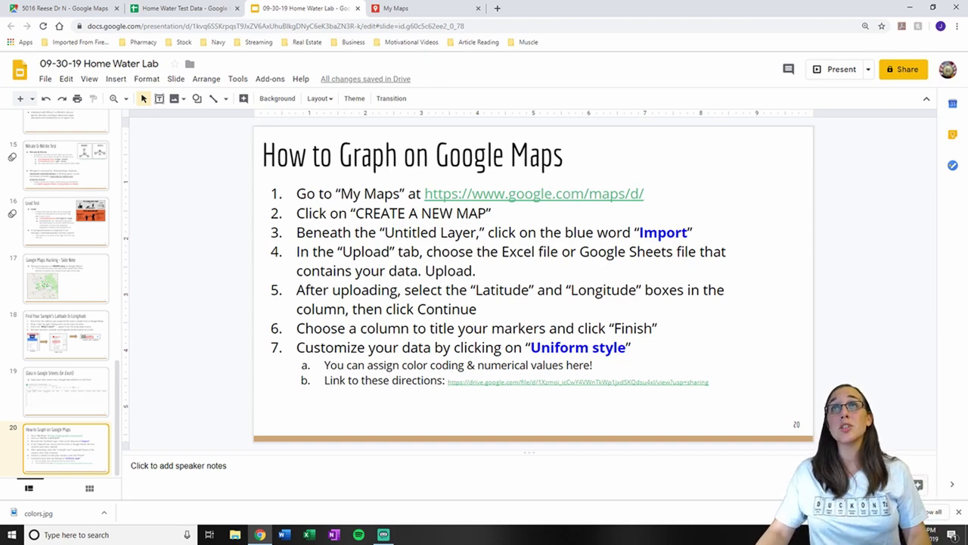
{"action": "left_click", "coordinate": [416, 12]}
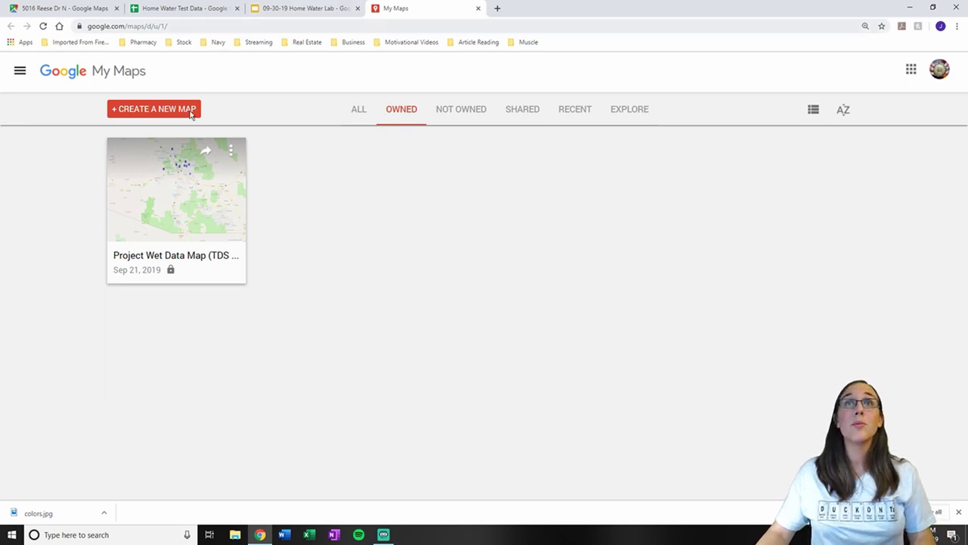
{"action": "left_click", "coordinate": [257, 10]}
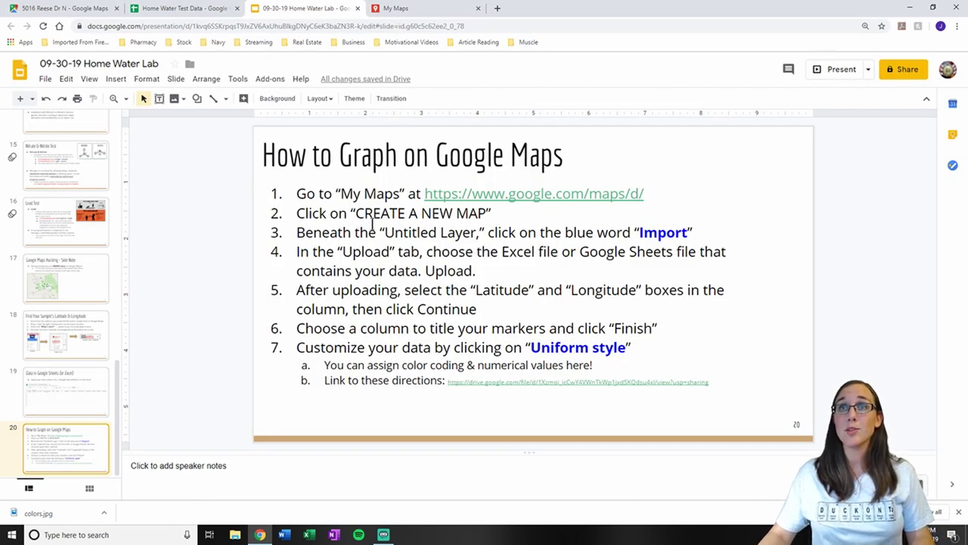
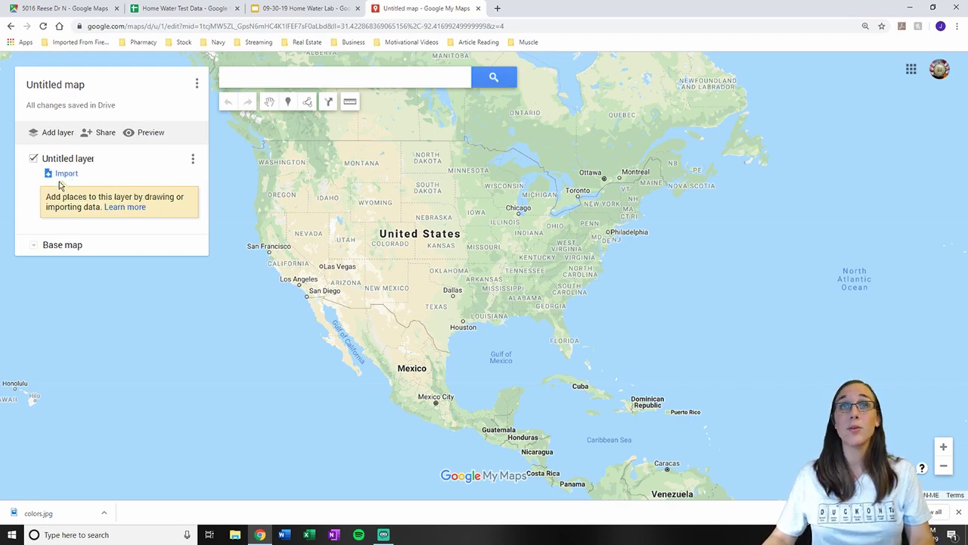
Start an import into the untitled layer and browse Google Drive to Twitch Teaching Stream, Lessons 2019-2020, September
{"action": "left_click", "coordinate": [66, 174]}
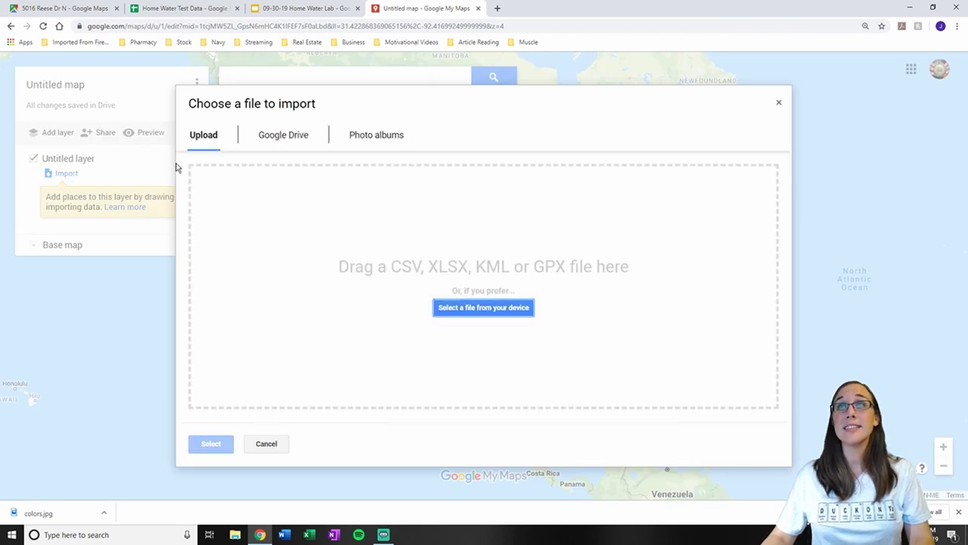
{"action": "left_click", "coordinate": [521, 310]}
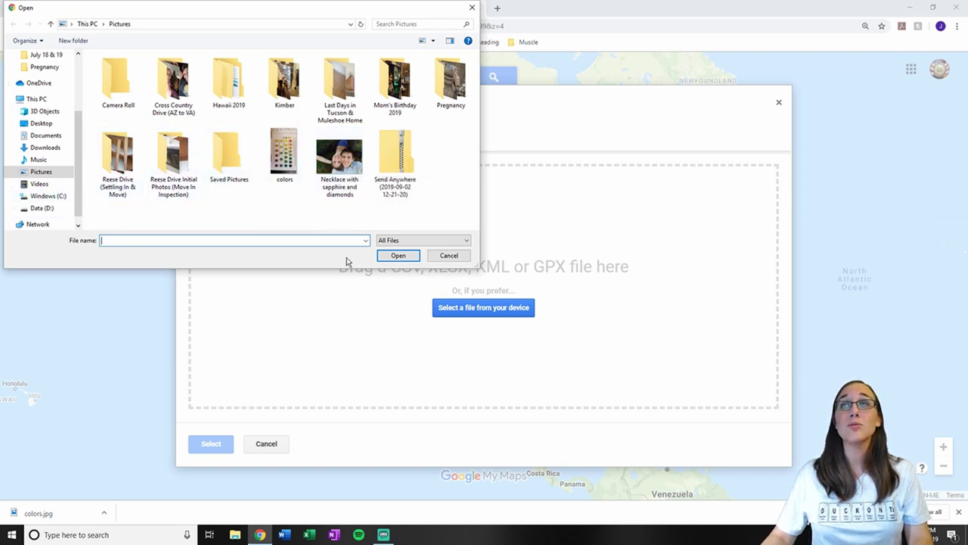
{"action": "left_click", "coordinate": [472, 8]}
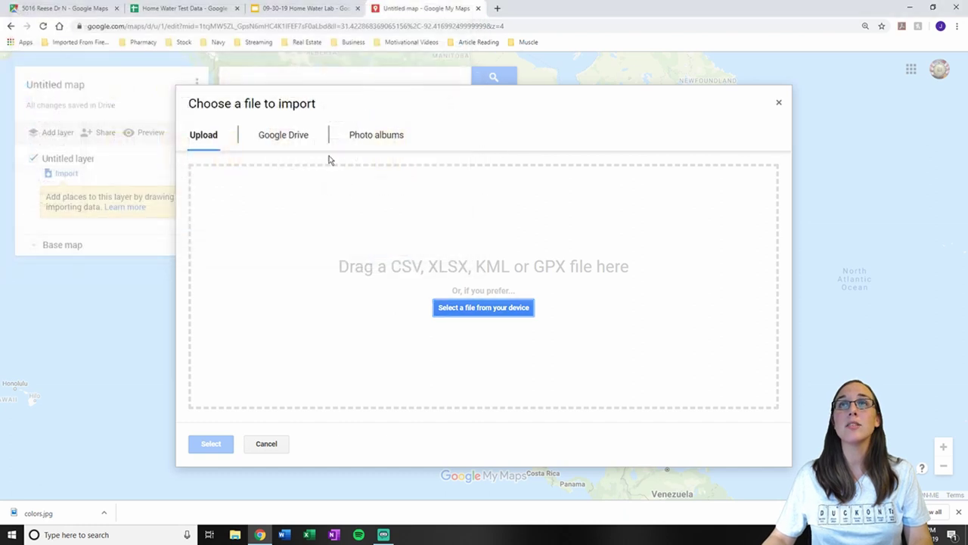
{"action": "left_click", "coordinate": [274, 134]}
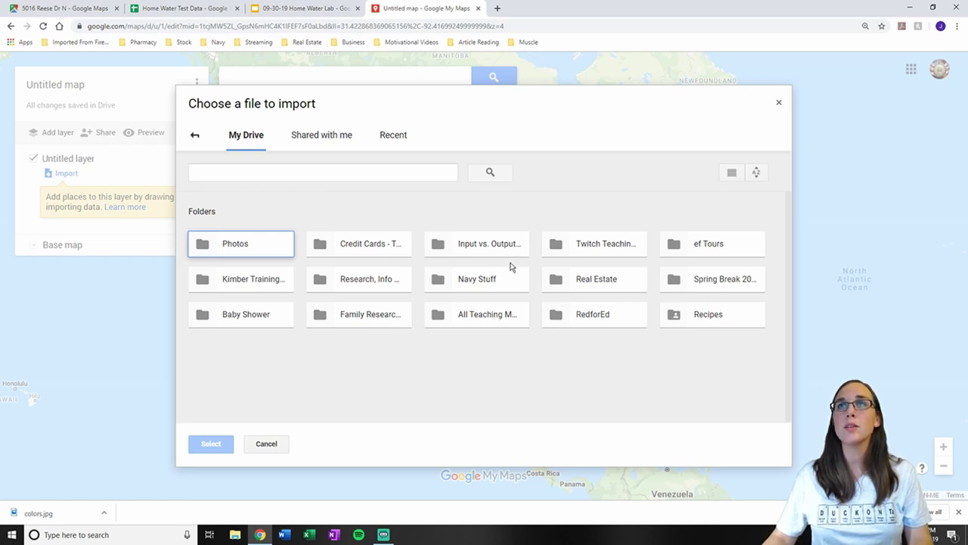
{"action": "double_click", "coordinate": [609, 243]}
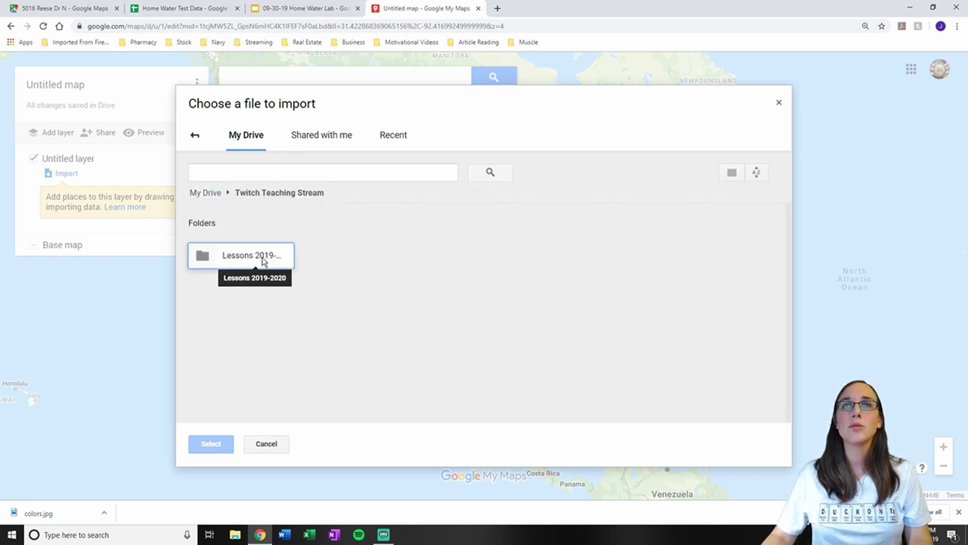
{"action": "double_click", "coordinate": [263, 260]}
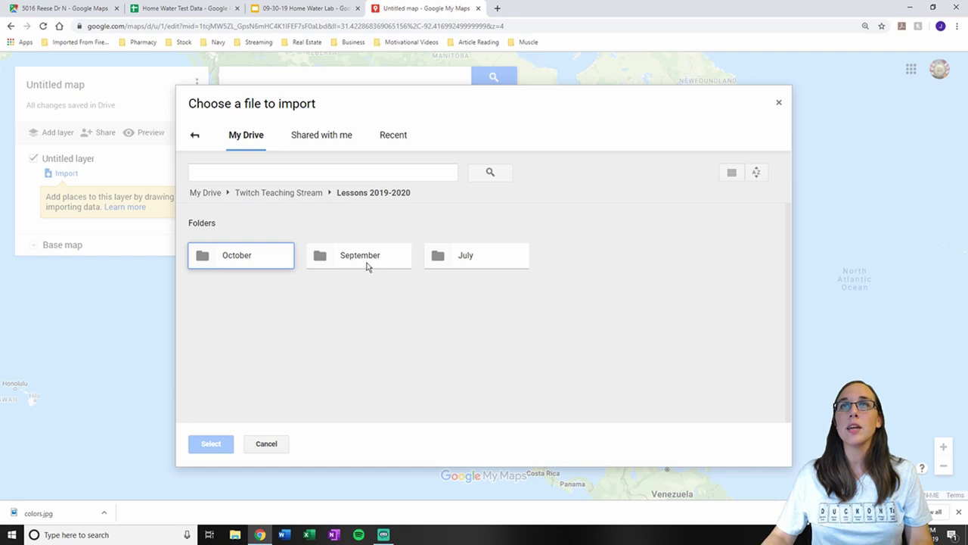
{"action": "double_click", "coordinate": [365, 265]}
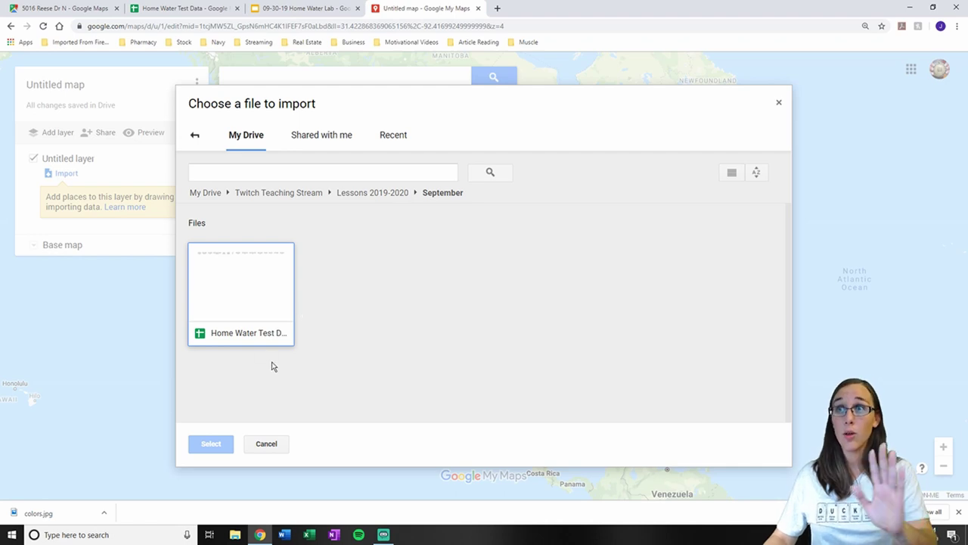
Switch to the Home Water Test Data spreadsheet and enter Negative as the lead test result in N2
{"action": "left_click", "coordinate": [177, 9]}
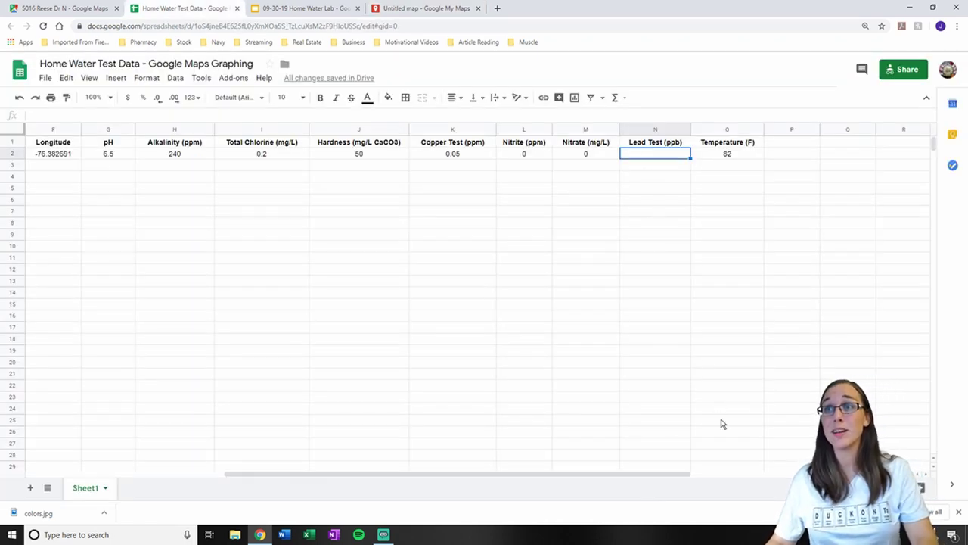
{"action": "left_click_drag", "start_coordinate": [522, 475], "coordinate": [205, 458]}
{"action": "left_click_drag", "start_coordinate": [353, 471], "coordinate": [551, 465]}
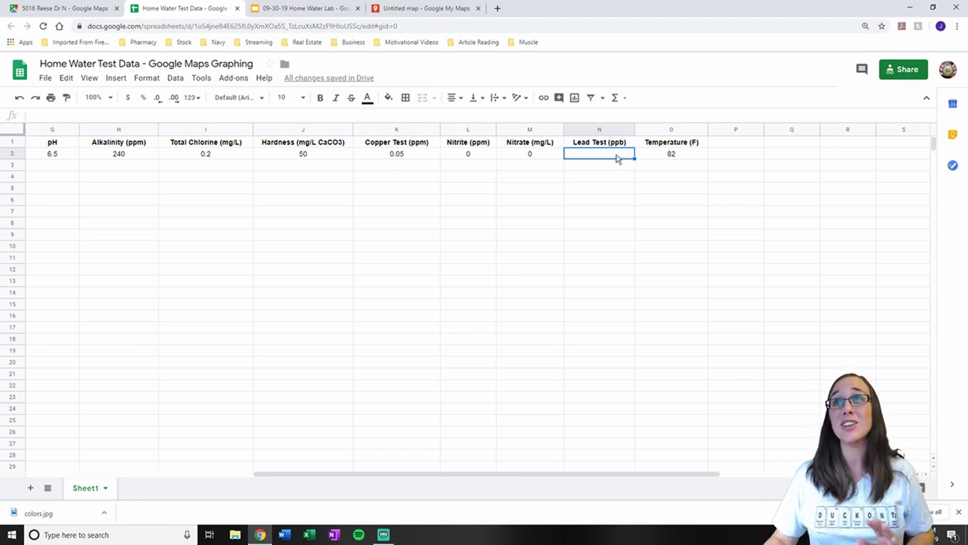
{"action": "type", "text": "Negative"}
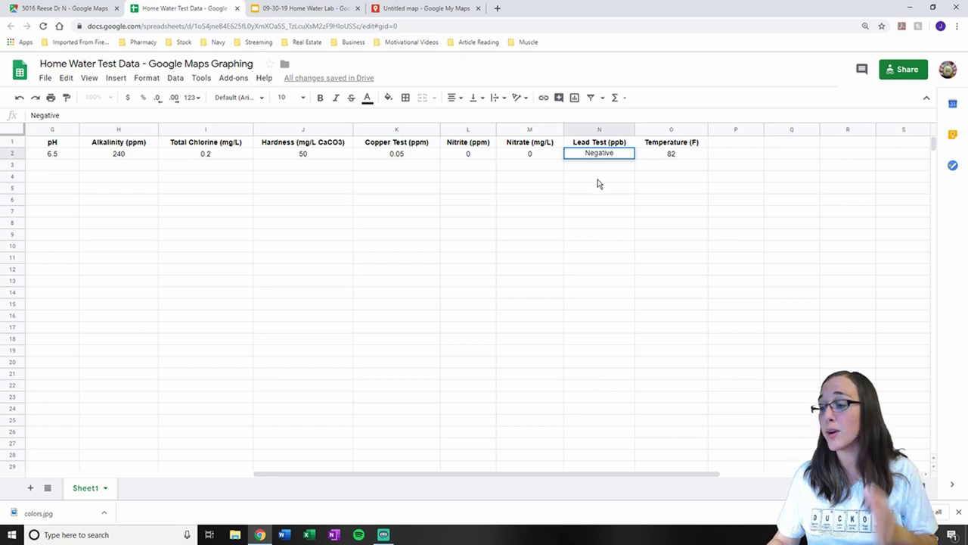
{"action": "left_click", "coordinate": [604, 248]}
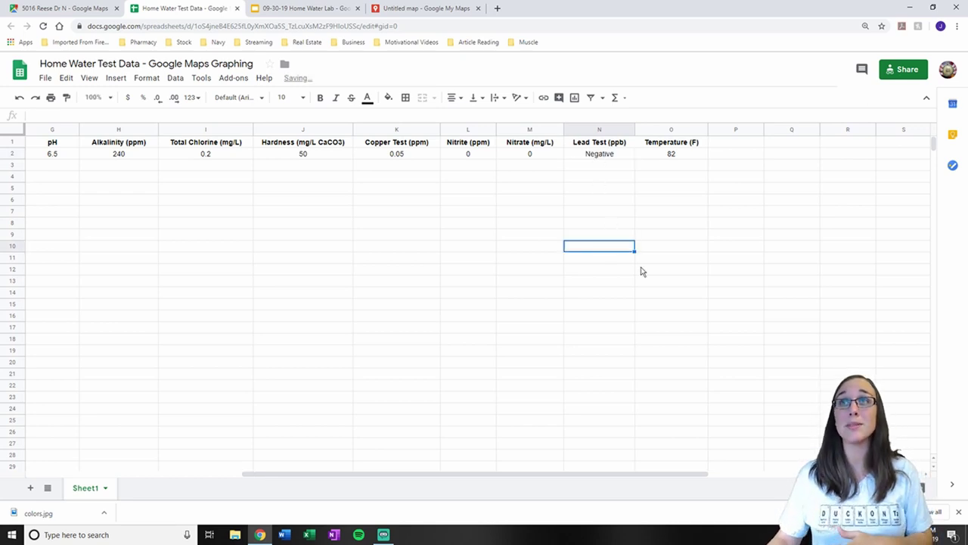
Return to My Maps, restart the layer import and choose the Home Water Test Data spreadsheet from the September folder
{"action": "left_click", "coordinate": [428, 12]}
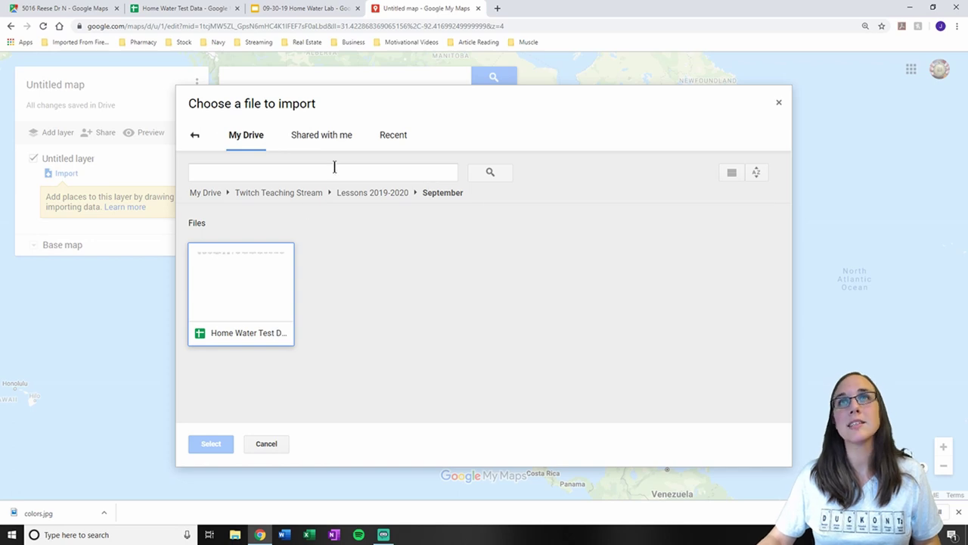
{"action": "left_click", "coordinate": [268, 447]}
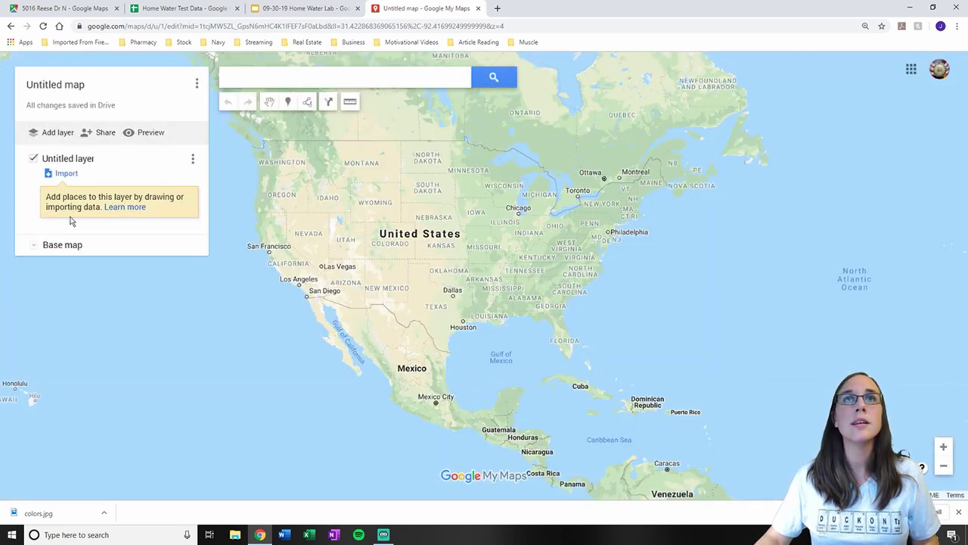
{"action": "left_click", "coordinate": [66, 173]}
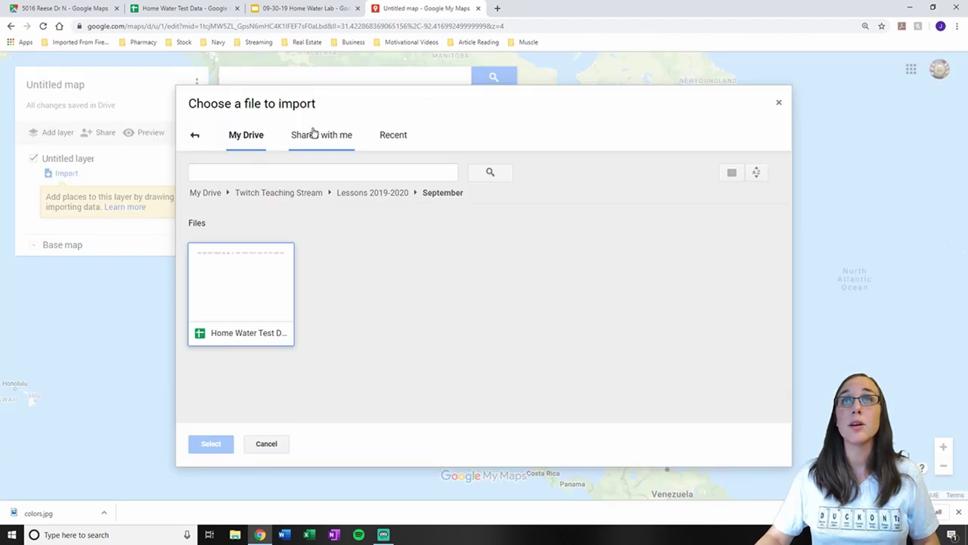
{"action": "left_click", "coordinate": [243, 291]}
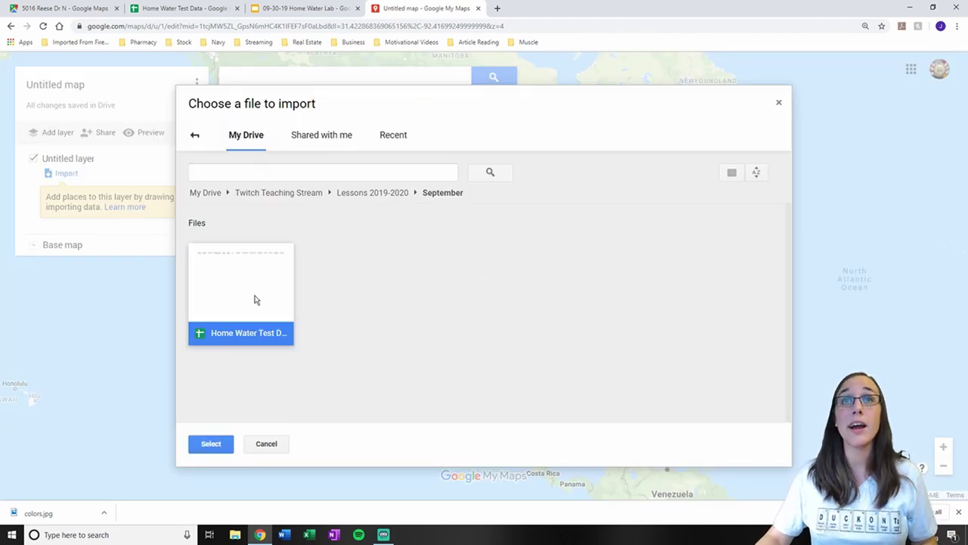
{"action": "left_click", "coordinate": [221, 448]}
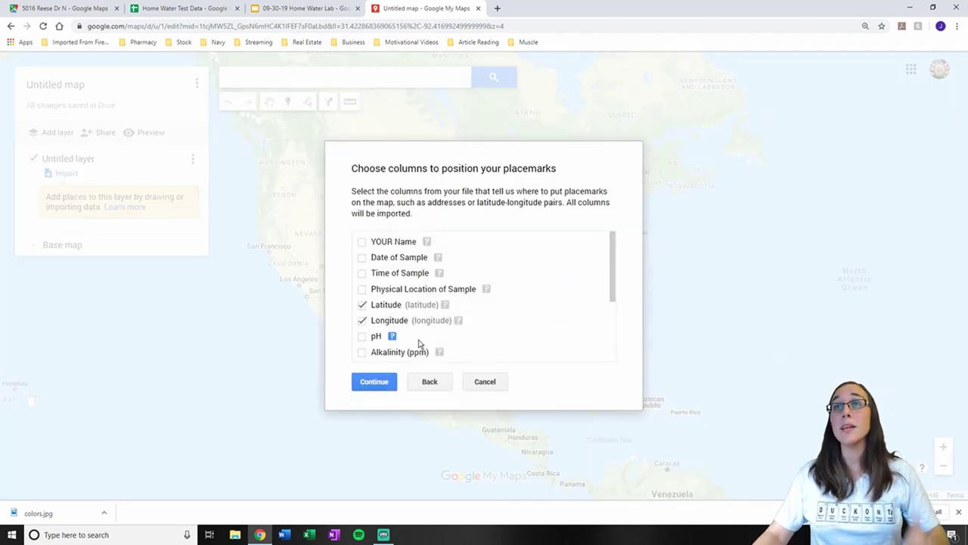
Review the columns for positioning the placemarks and accept Latitude and Longitude
{"action": "scroll", "coordinate": [389, 302], "scroll_direction": "down", "scroll_amount": 3}
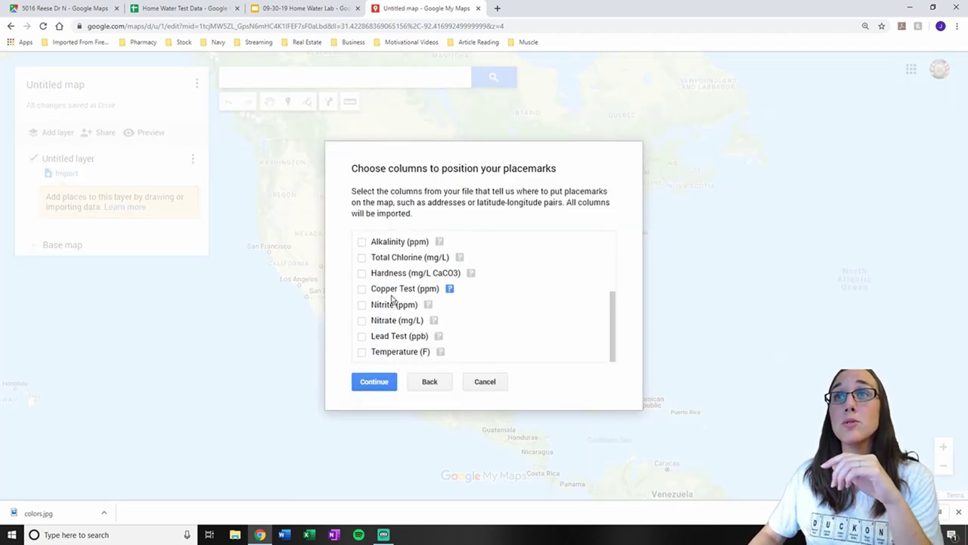
{"action": "scroll", "coordinate": [389, 295], "scroll_direction": "up", "scroll_amount": 3}
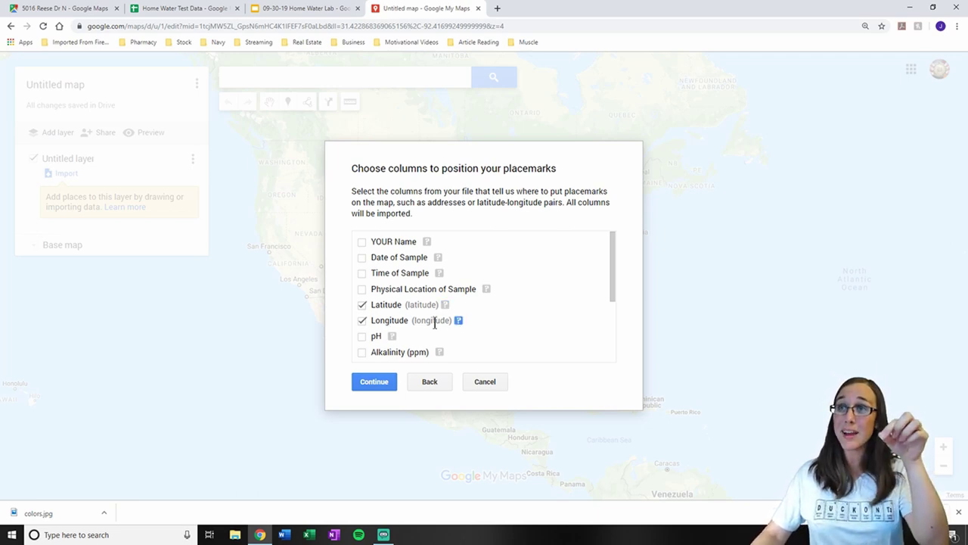
{"action": "left_click", "coordinate": [374, 382]}
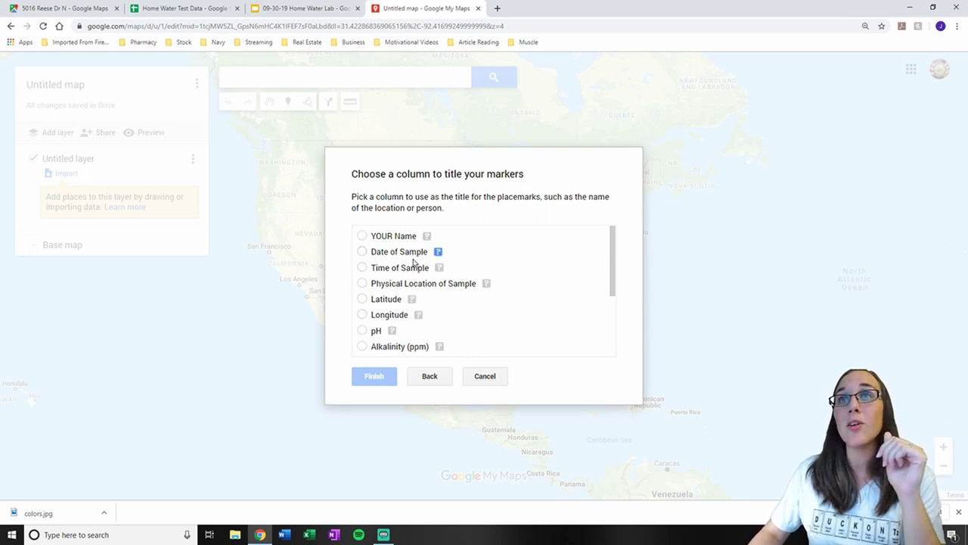
Review the available marker title columns, and switch to the Home Water Test Data spreadsheet to examine the sample's recorded test results
{"action": "scroll", "coordinate": [395, 329], "scroll_direction": "down", "scroll_amount": 3}
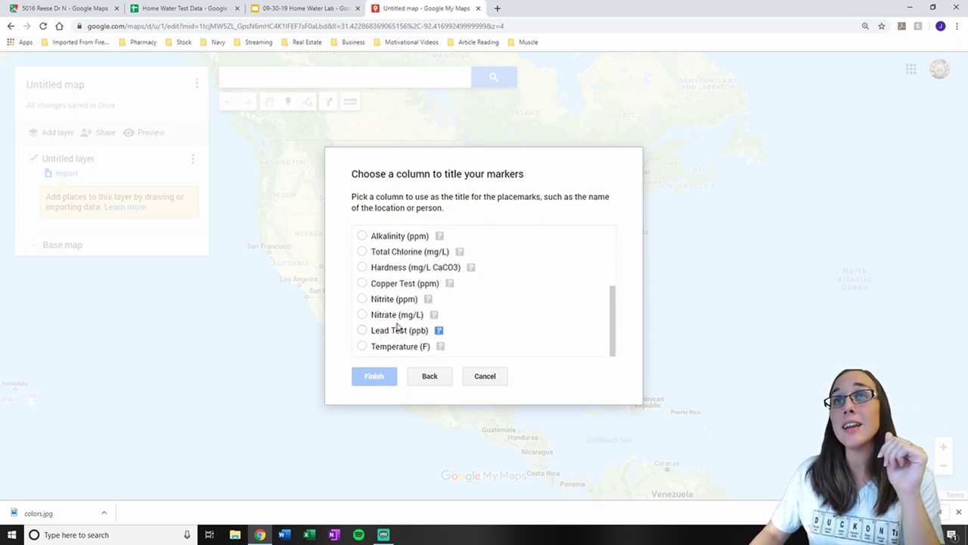
{"action": "scroll", "coordinate": [401, 310], "scroll_direction": "up", "scroll_amount": 1}
{"action": "scroll", "coordinate": [406, 299], "scroll_direction": "up", "scroll_amount": 3}
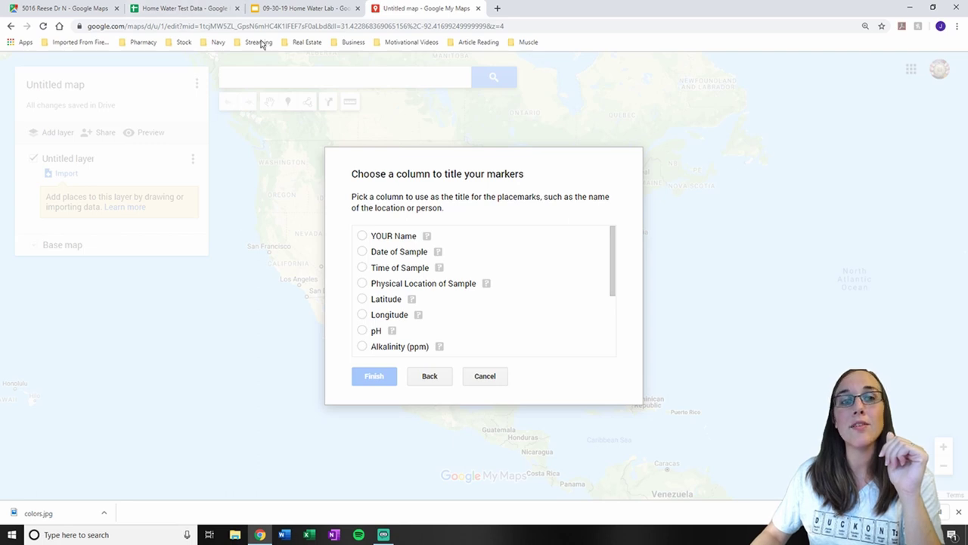
{"action": "left_click", "coordinate": [203, 11]}
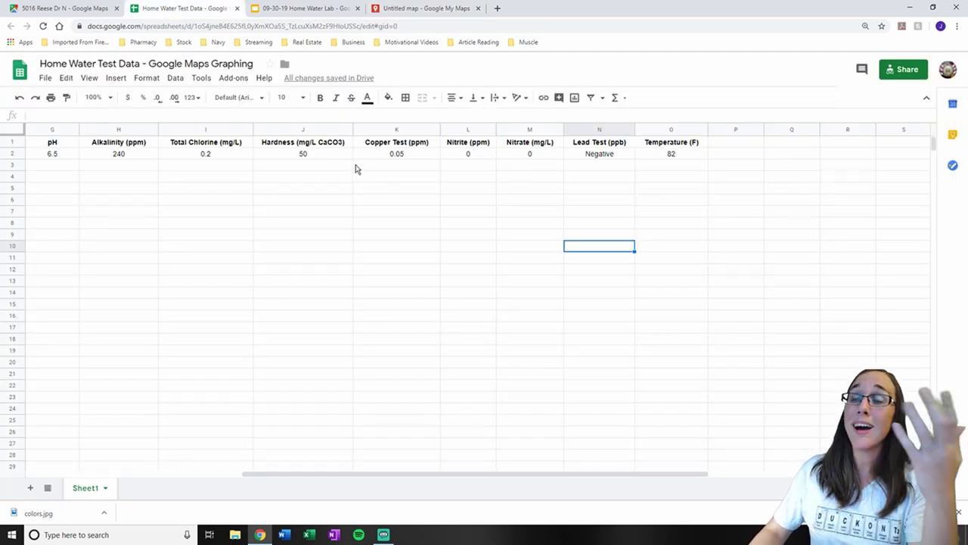
{"action": "left_click_drag", "start_coordinate": [542, 481], "coordinate": [367, 474]}
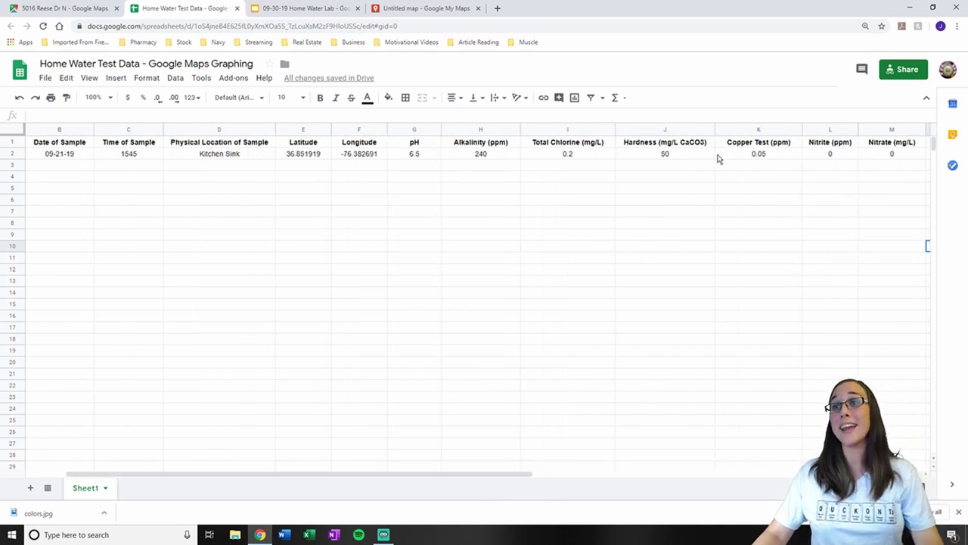
Return to My Maps, choose Alkalinity (ppm) as the column that titles the markers, and finish the import
{"action": "left_click", "coordinate": [432, 9]}
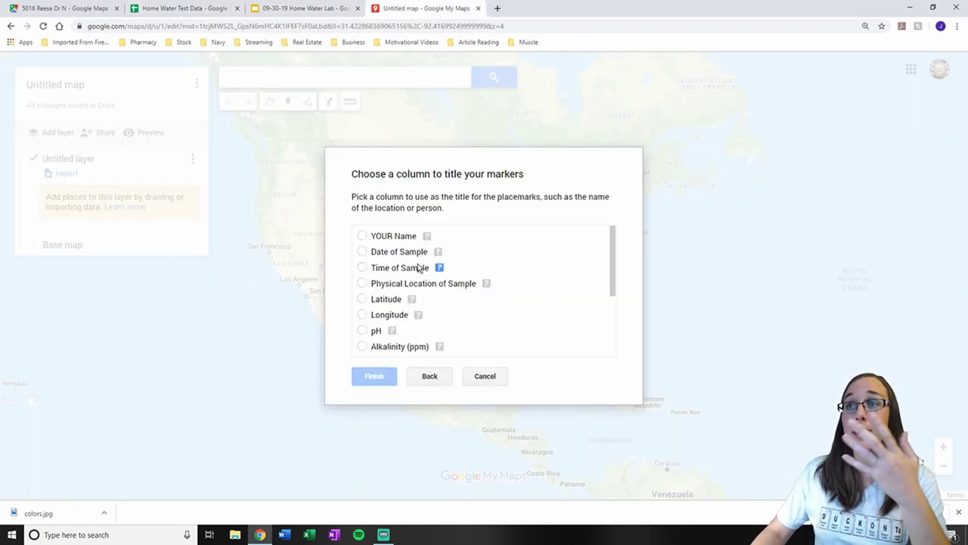
{"action": "scroll", "coordinate": [411, 268], "scroll_direction": "down", "scroll_amount": 3}
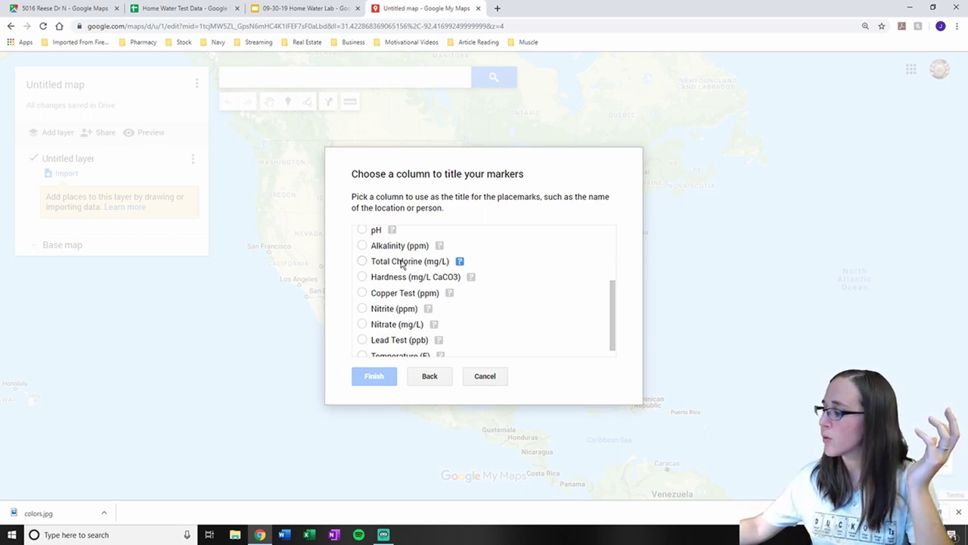
{"action": "left_click", "coordinate": [362, 246]}
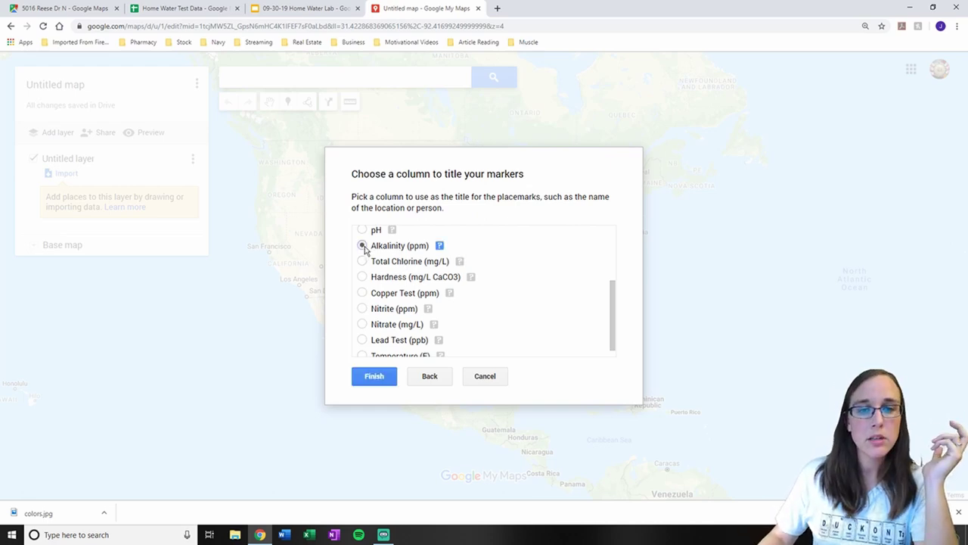
{"action": "left_click", "coordinate": [389, 381]}
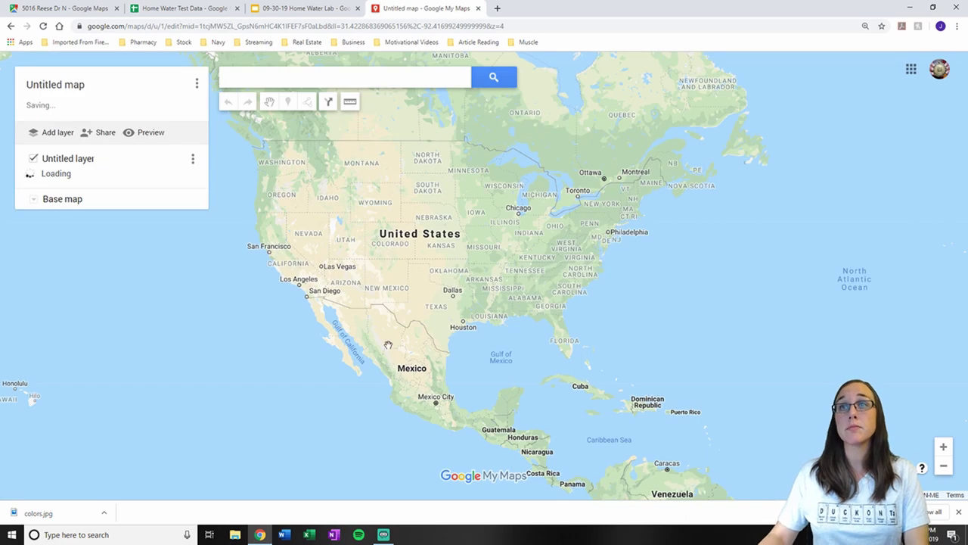